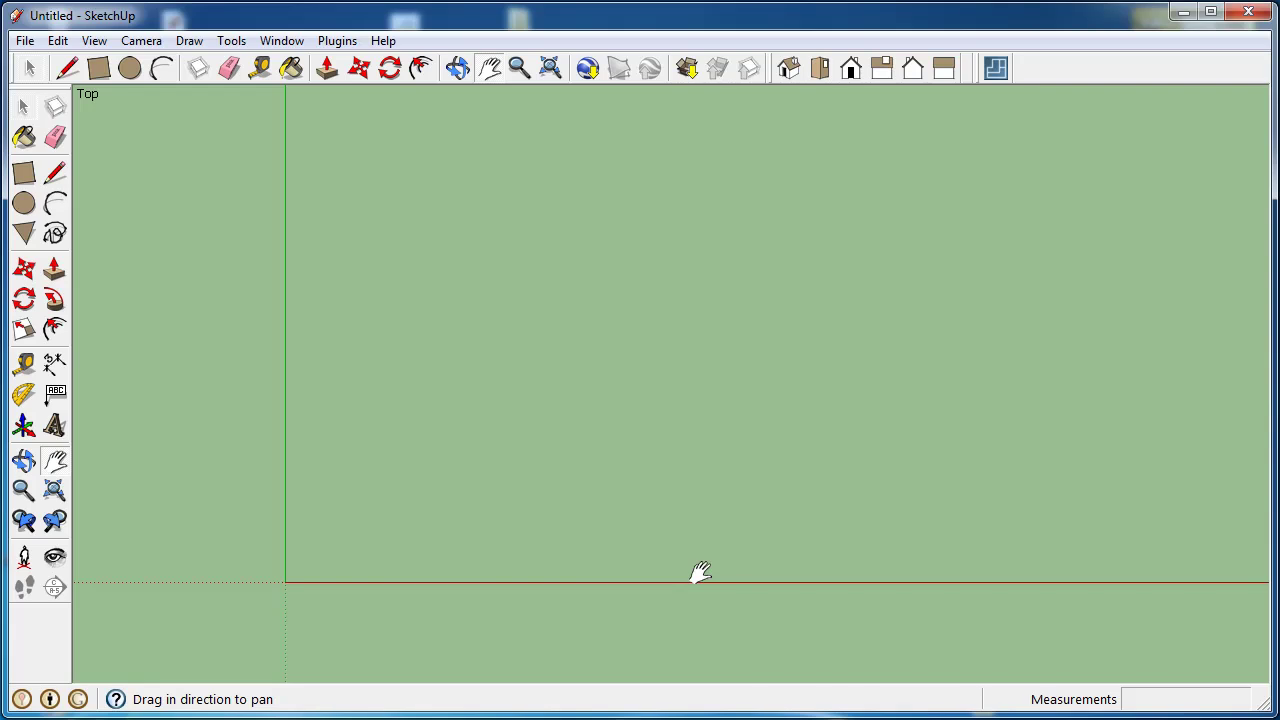
Import the Layout.log scan layout into the SketchUp model to show the rotated floor plan.
{"action": "left_click", "coordinate": [997, 68]}
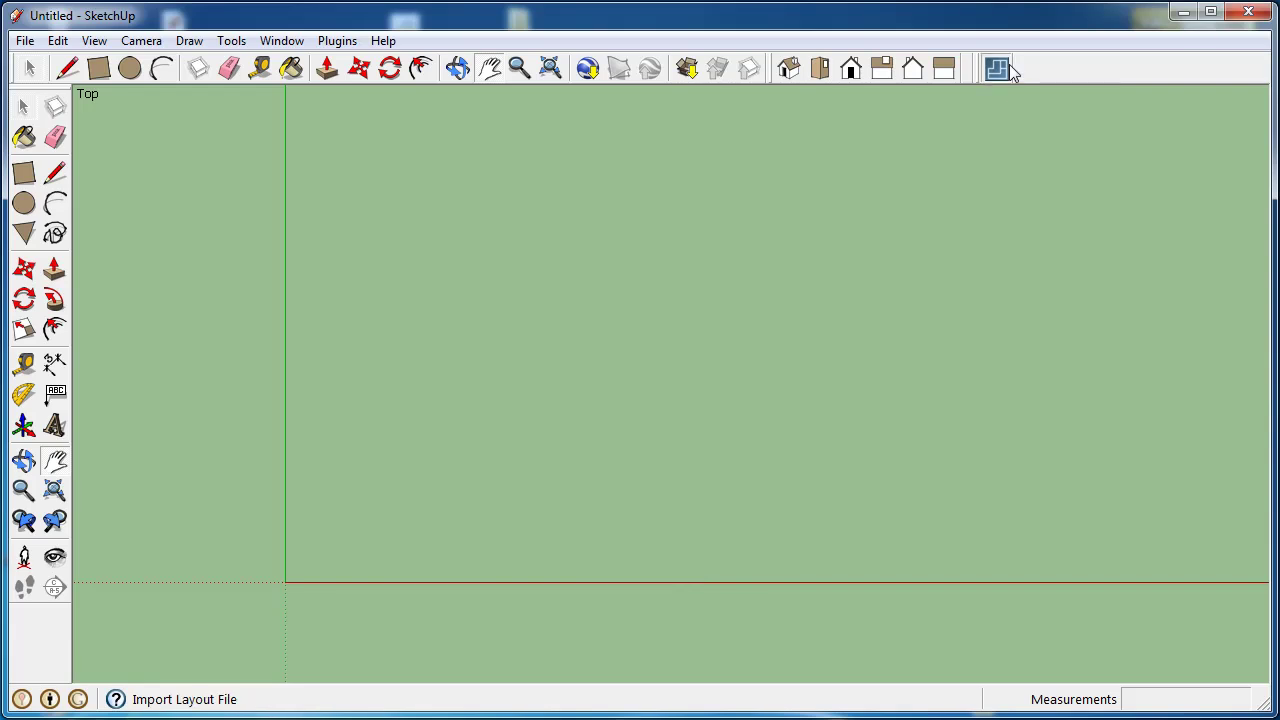
{"action": "left_click", "coordinate": [515, 268]}
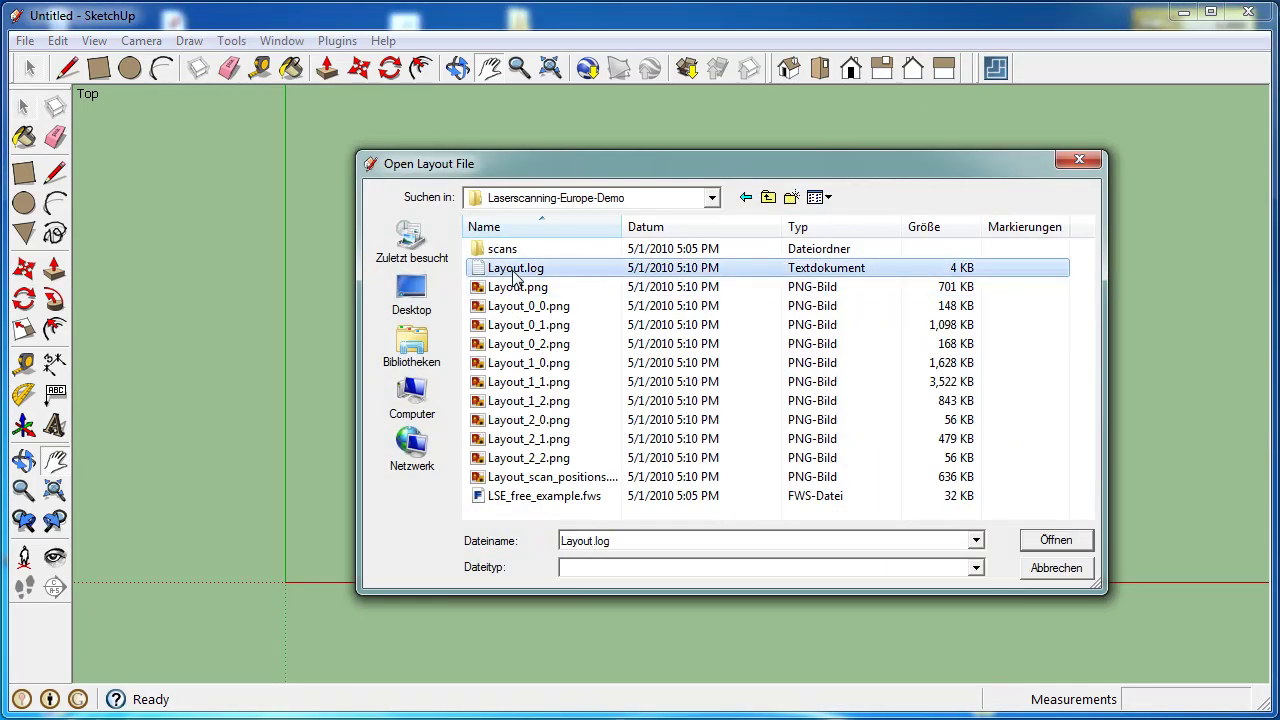
{"action": "left_click", "coordinate": [1046, 539]}
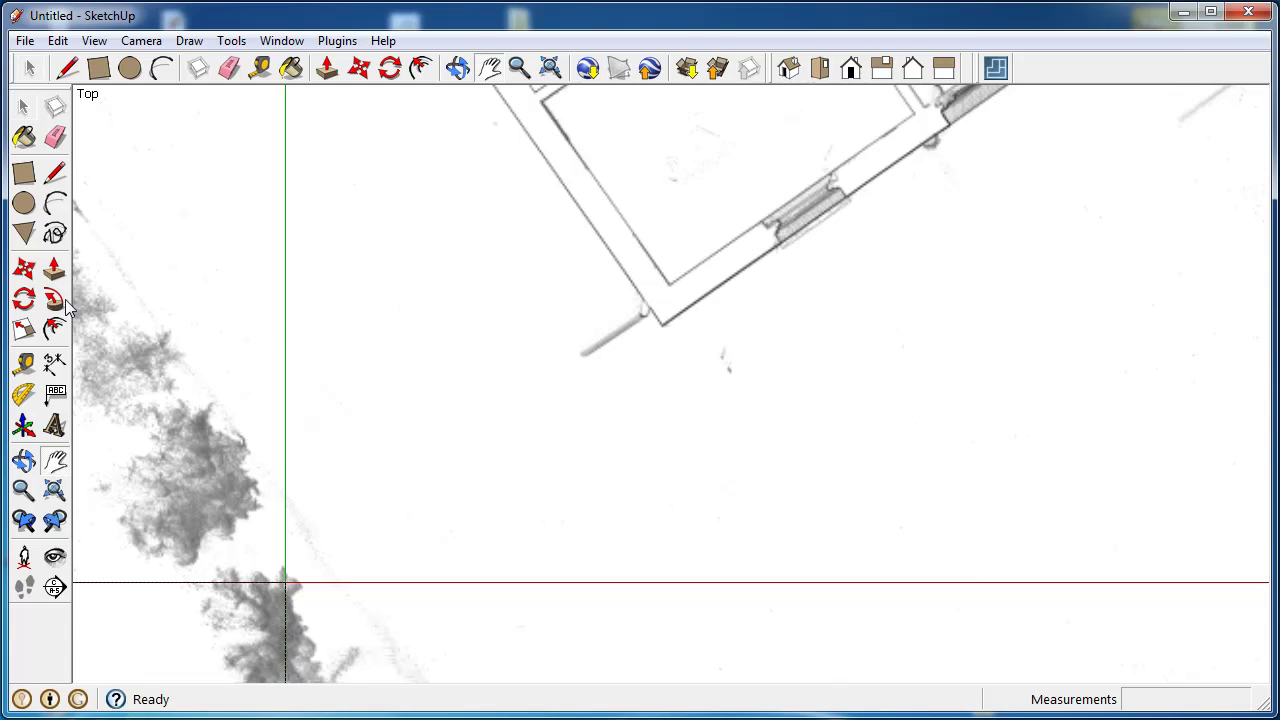
Add Tape Measure guides off the red and green axes that cross at the building's outer corner.
{"action": "left_click", "coordinate": [24, 366]}
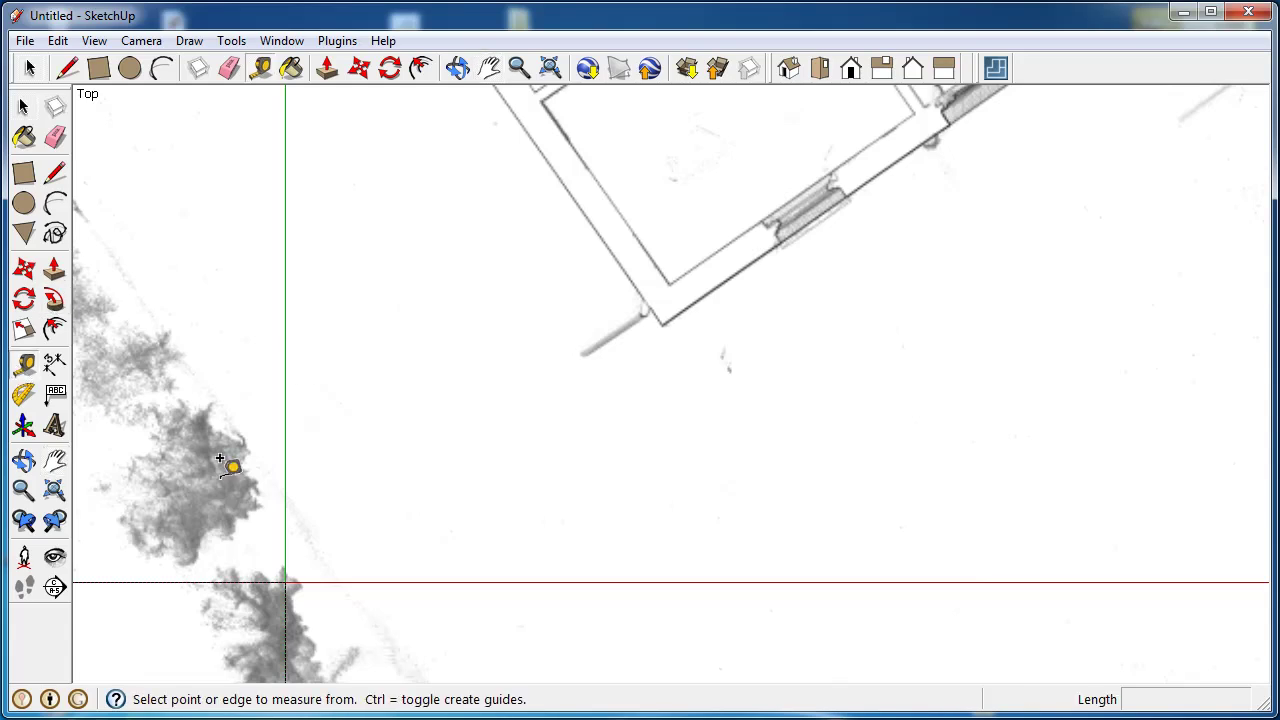
{"action": "left_click", "coordinate": [707, 580]}
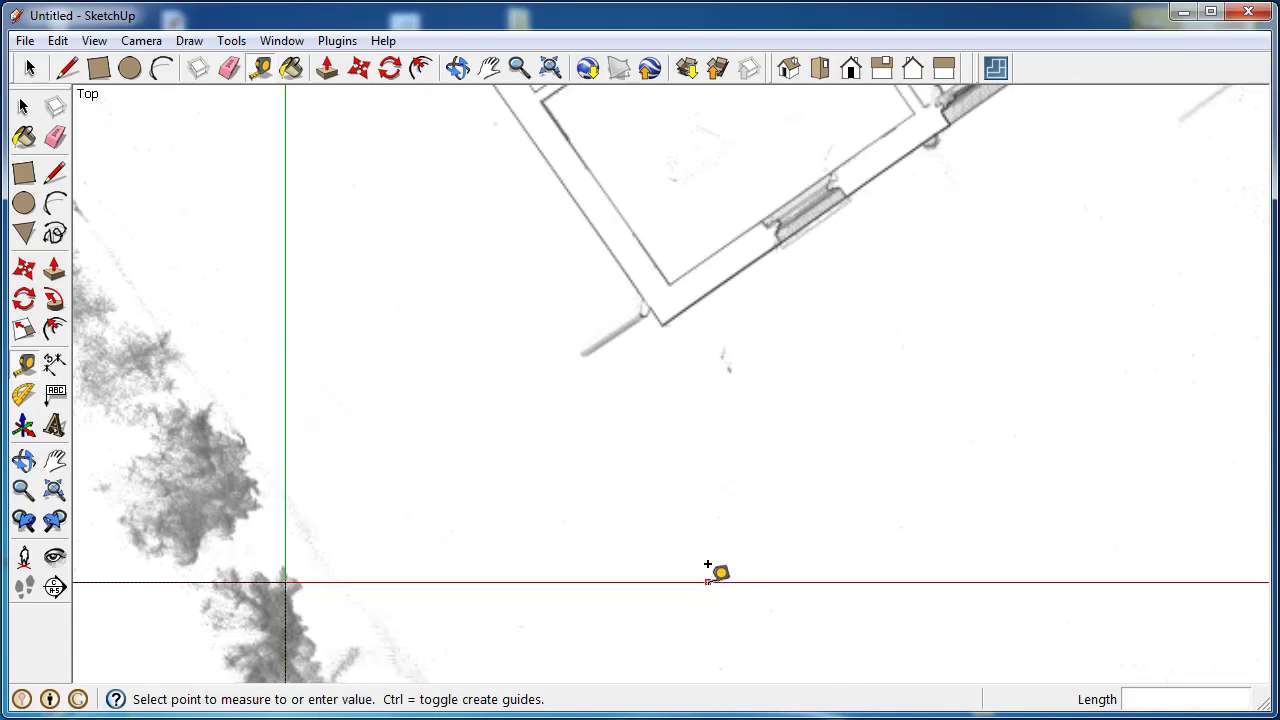
{"action": "left_click", "coordinate": [708, 310]}
{"action": "left_click", "coordinate": [287, 408]}
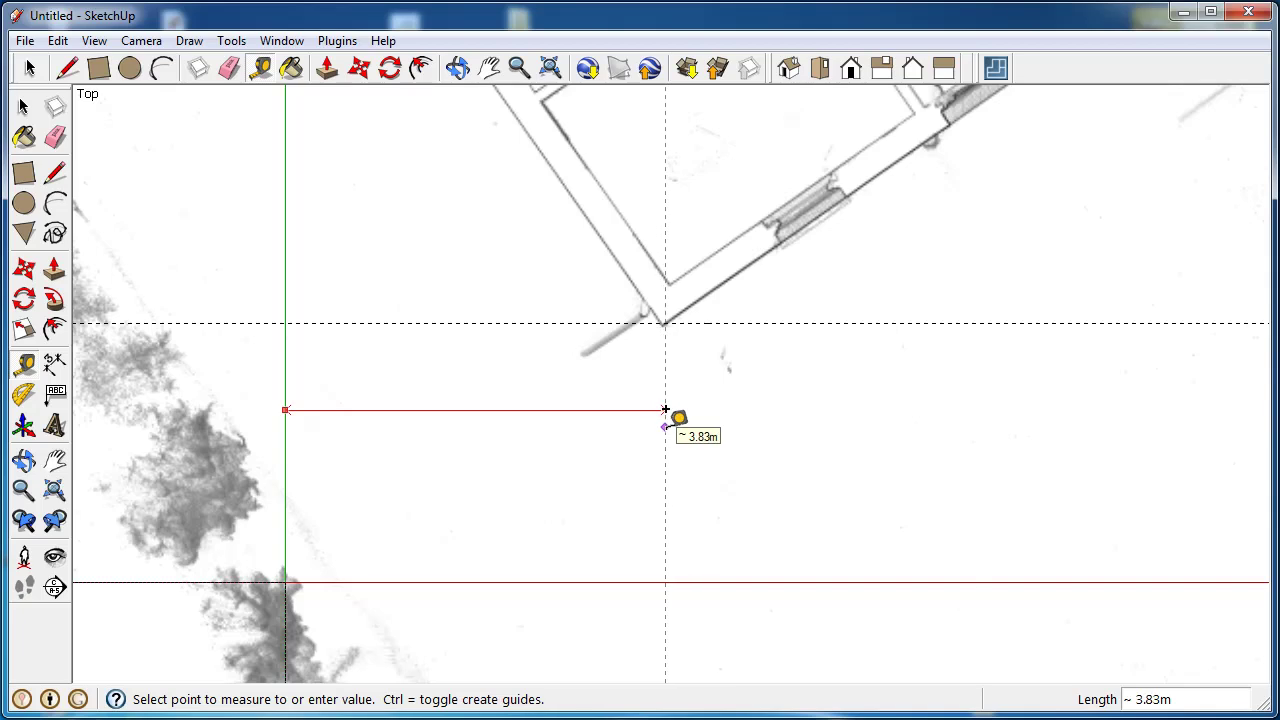
{"action": "left_click", "coordinate": [662, 410]}
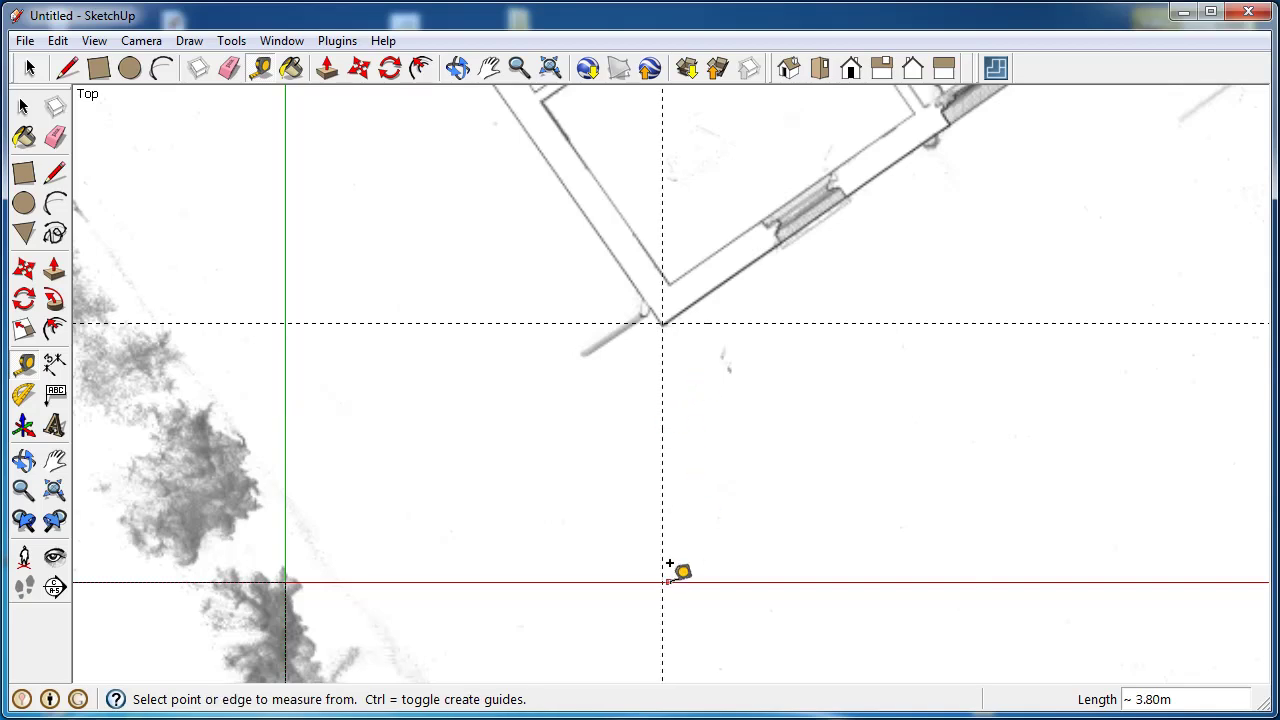
{"action": "scroll", "coordinate": [653, 600], "scroll_direction": "down", "scroll_amount": 2}
{"action": "scroll", "coordinate": [1010, 338], "scroll_direction": "up", "scroll_amount": 4}
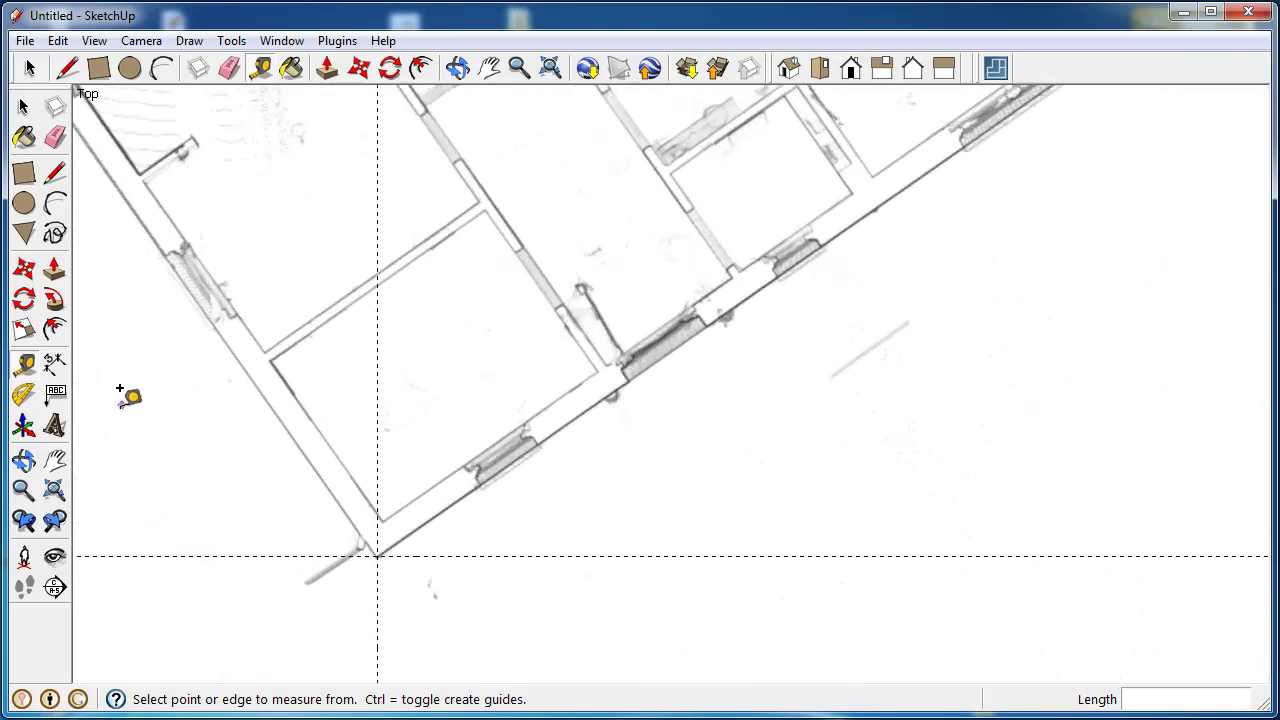
{"action": "left_click", "coordinate": [30, 395]}
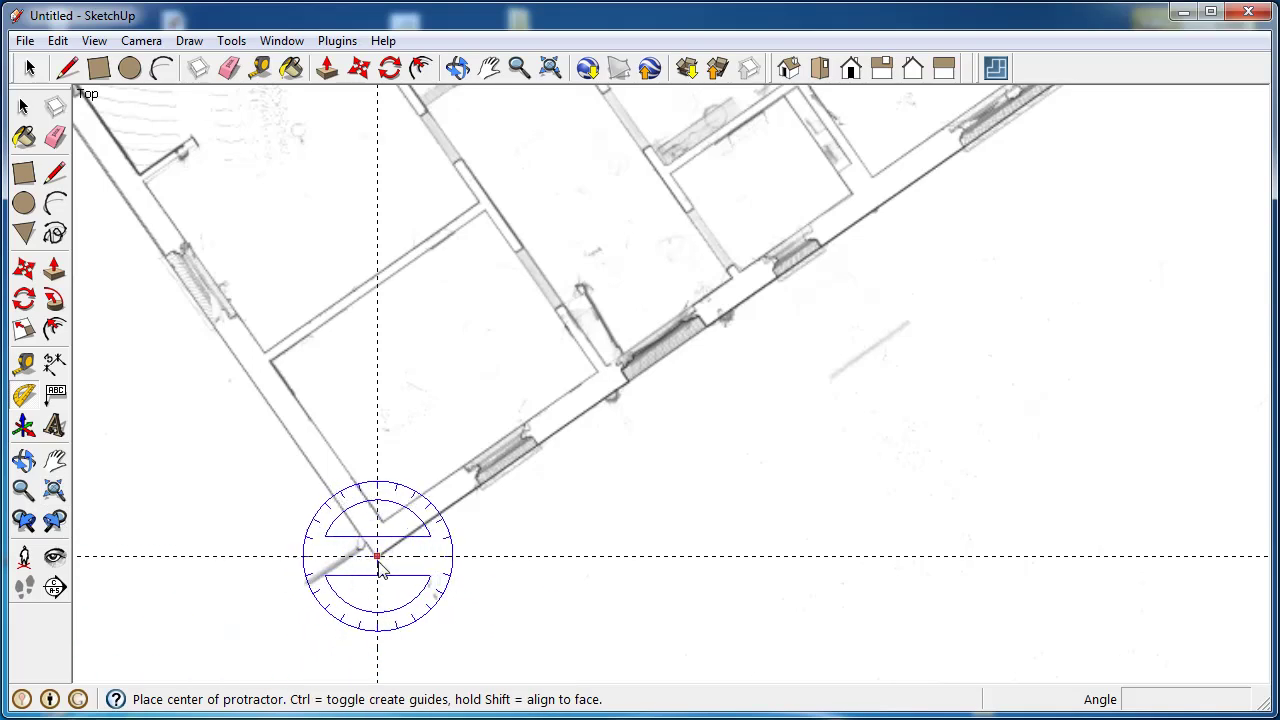
Add a 35° protractor guide from the guide intersection, measured off the horizontal guide.
{"action": "left_click", "coordinate": [377, 556]}
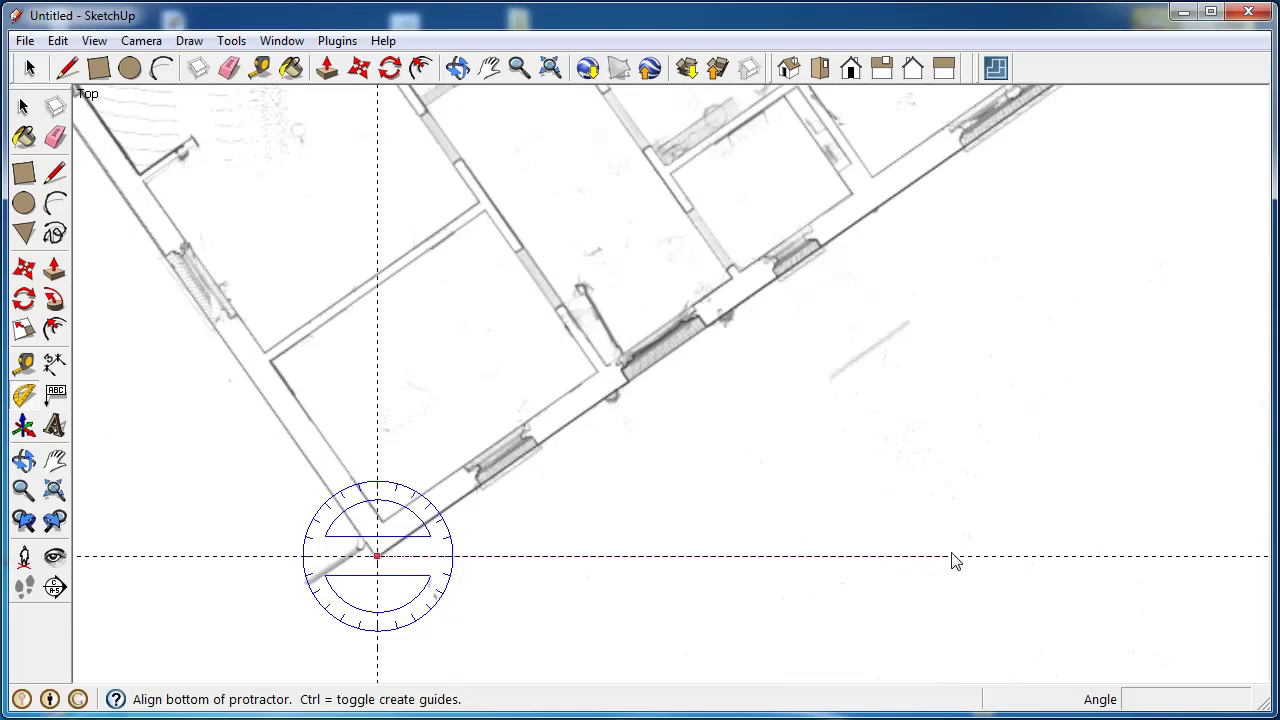
{"action": "left_click", "coordinate": [1008, 565]}
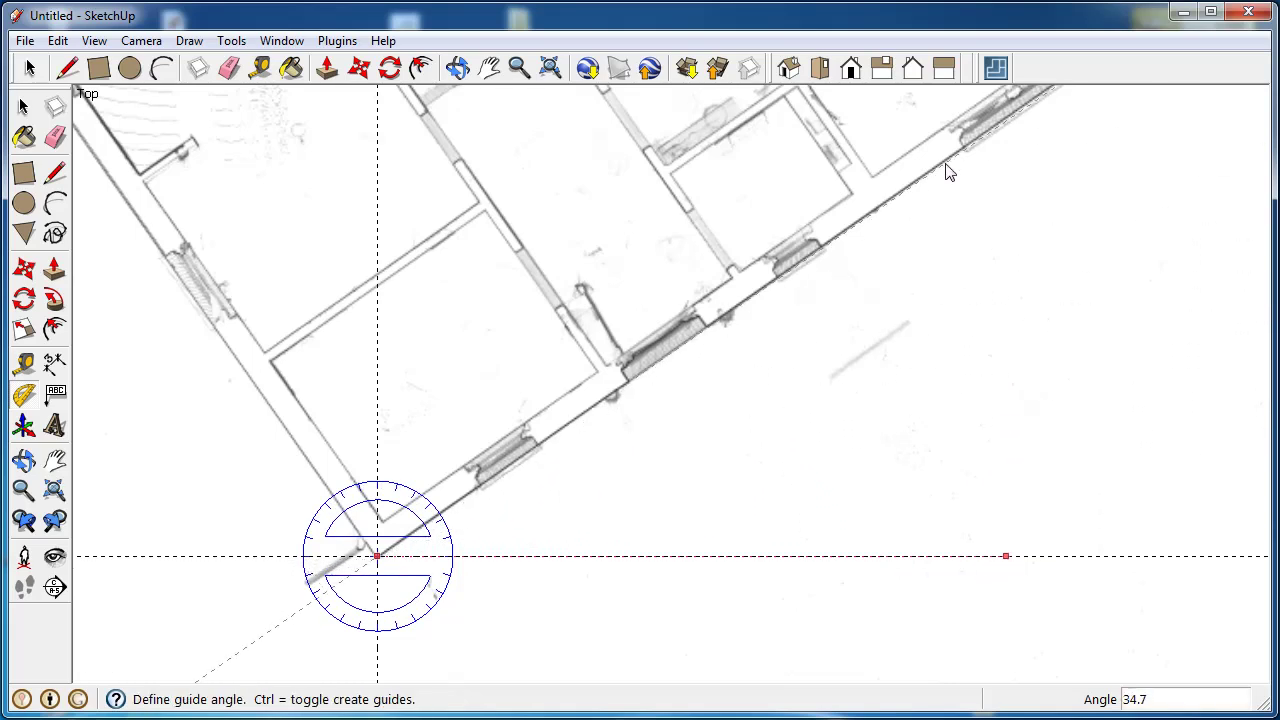
{"action": "type", "text": "35"}
{"action": "key", "text": "Return"}
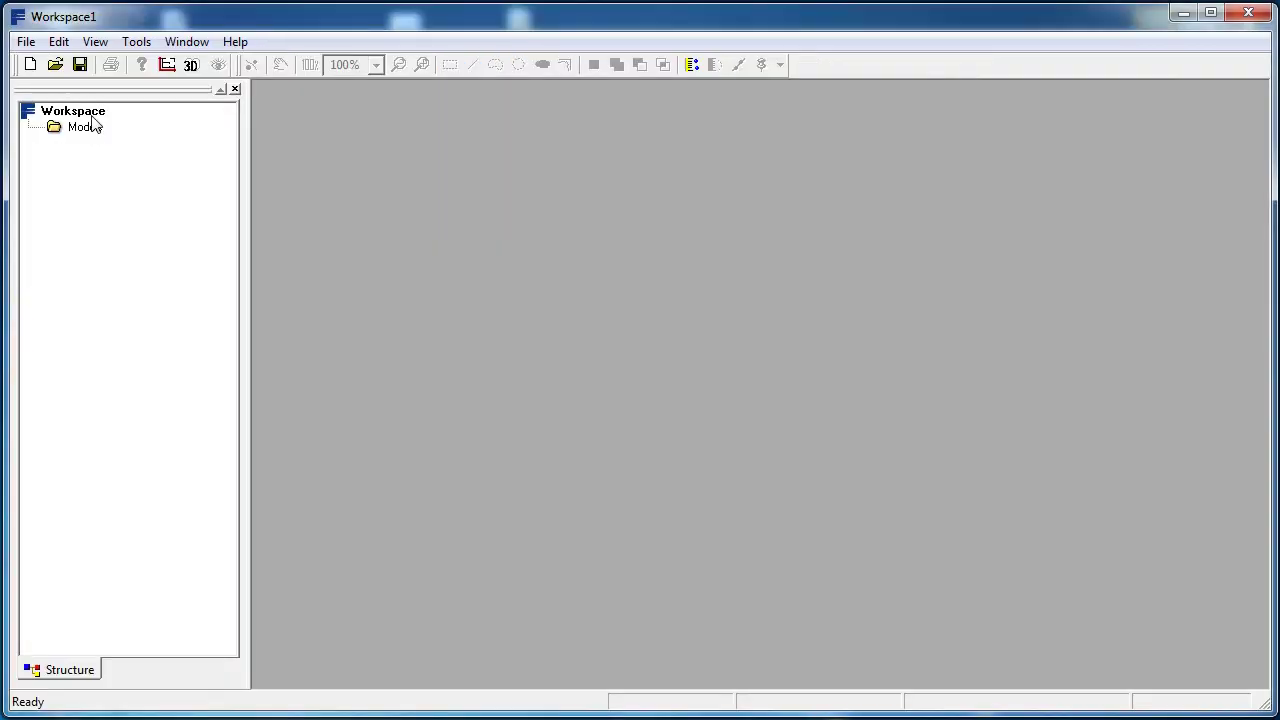
Open the LSE_free_example.fws workspace in FARO Scout LT.
{"action": "left_click", "coordinate": [61, 71]}
{"action": "left_click", "coordinate": [495, 338]}
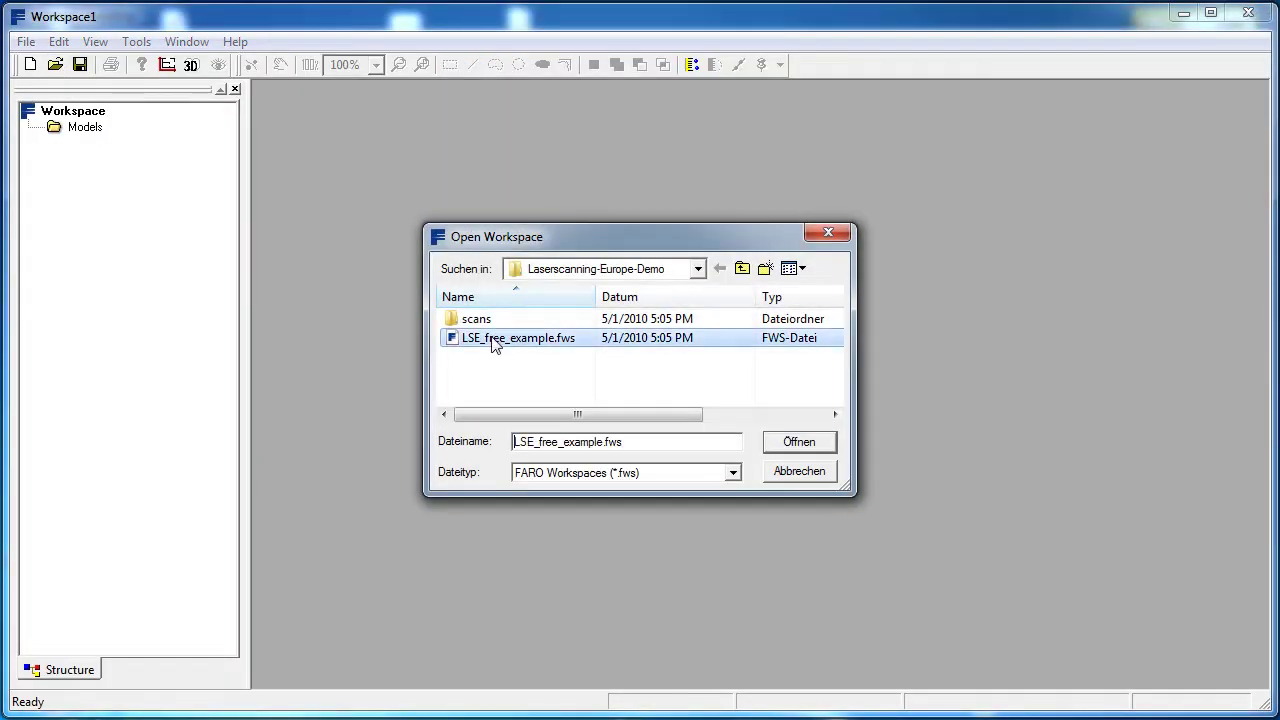
{"action": "left_click", "coordinate": [805, 442]}
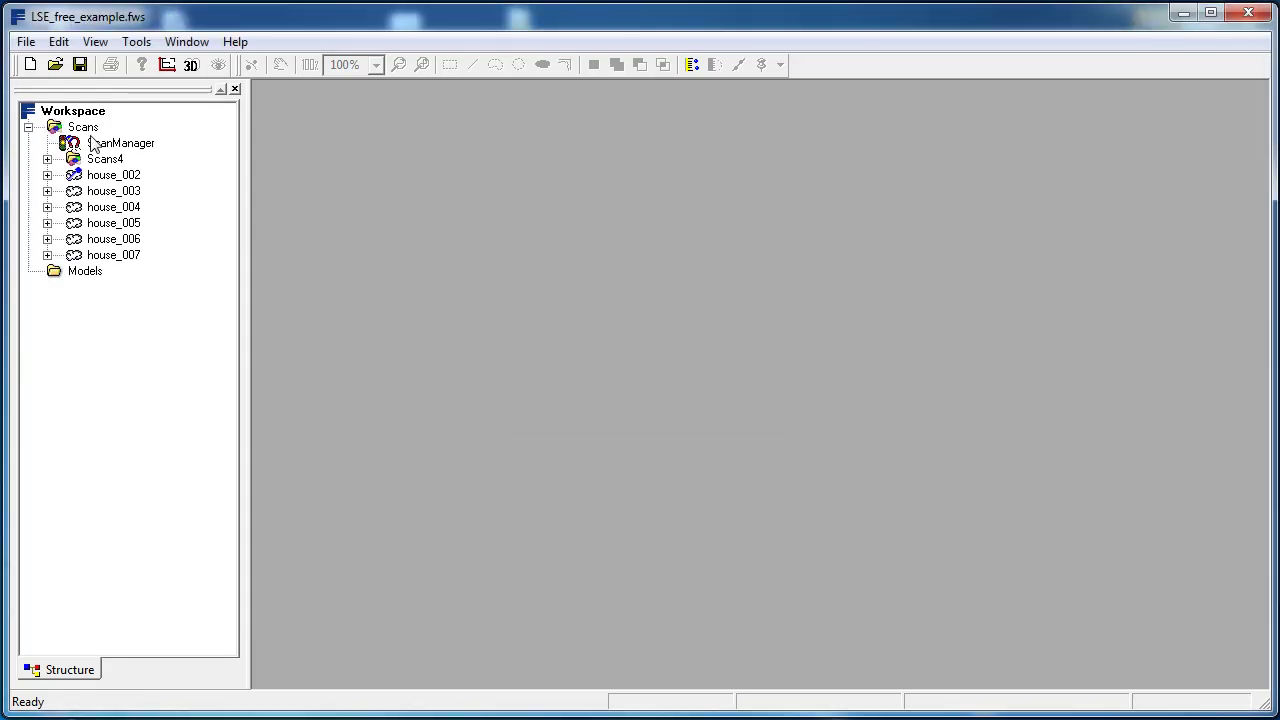
Set the Scans folder's Z rotation angle to -35 in its Transformation properties and save the workspace.
{"action": "right_click", "coordinate": [88, 129]}
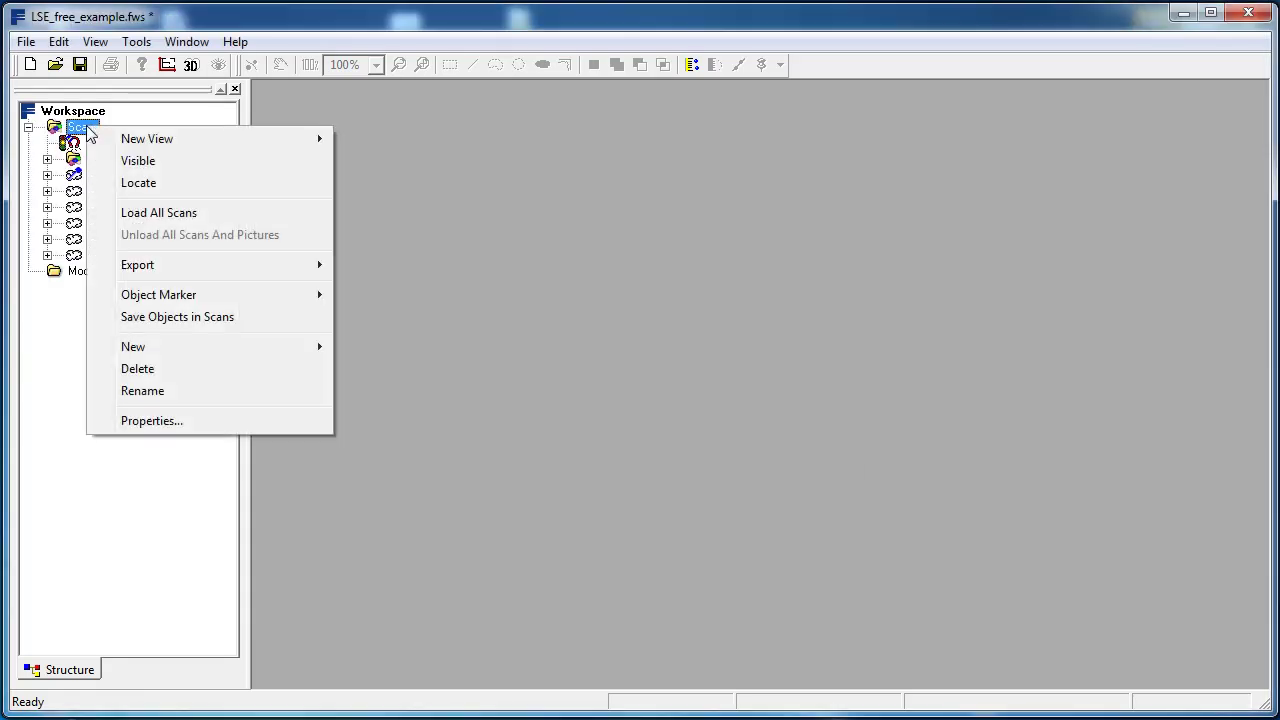
{"action": "left_click", "coordinate": [168, 421]}
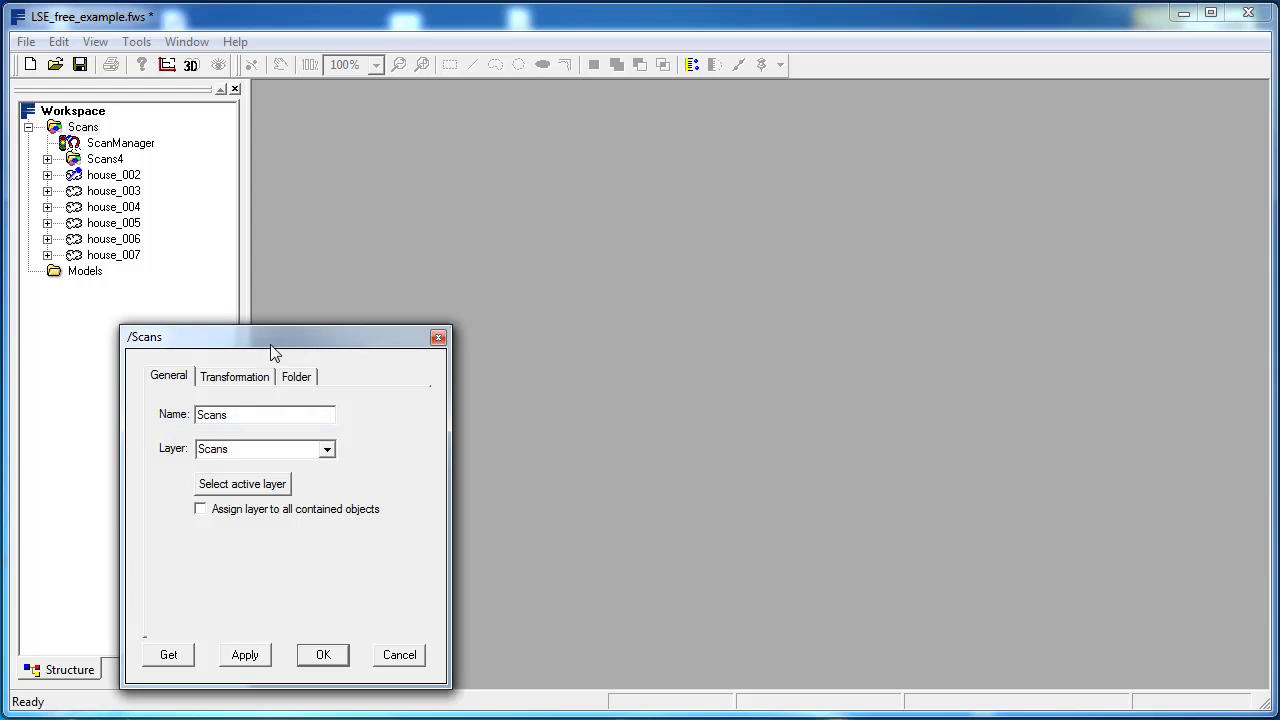
{"action": "left_click_drag", "start_coordinate": [275, 352], "coordinate": [547, 242]}
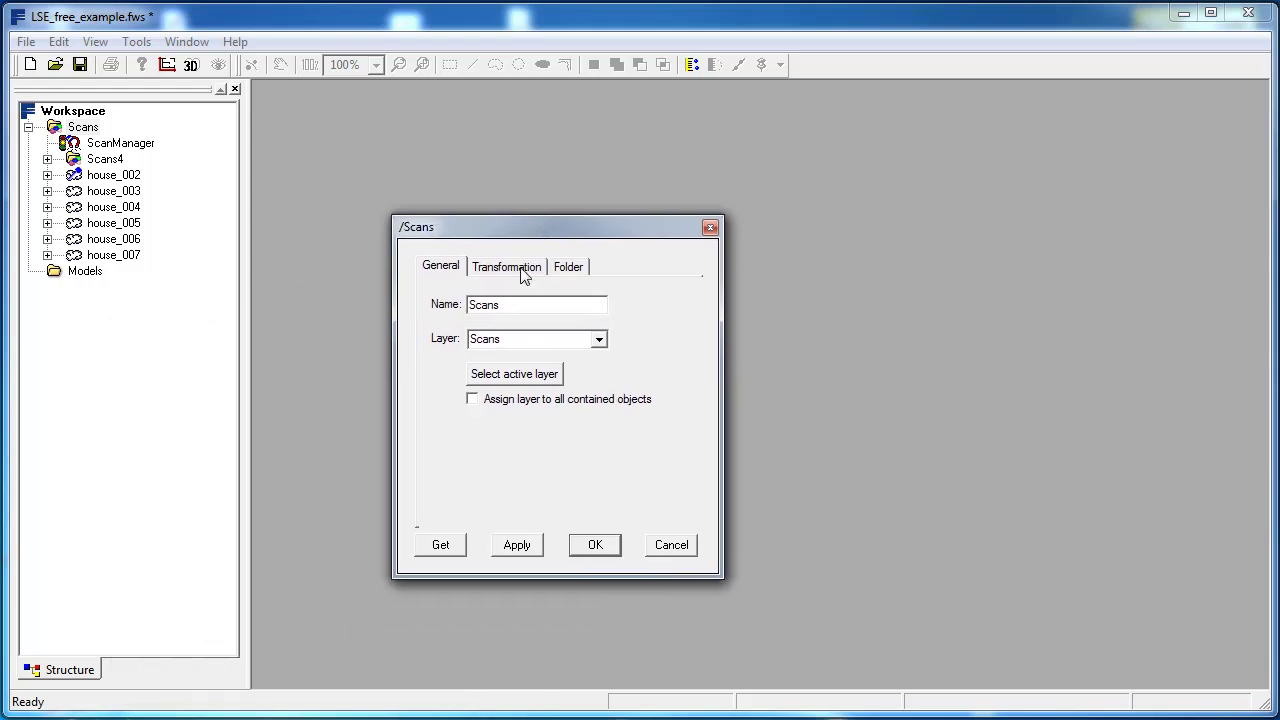
{"action": "left_click", "coordinate": [523, 272]}
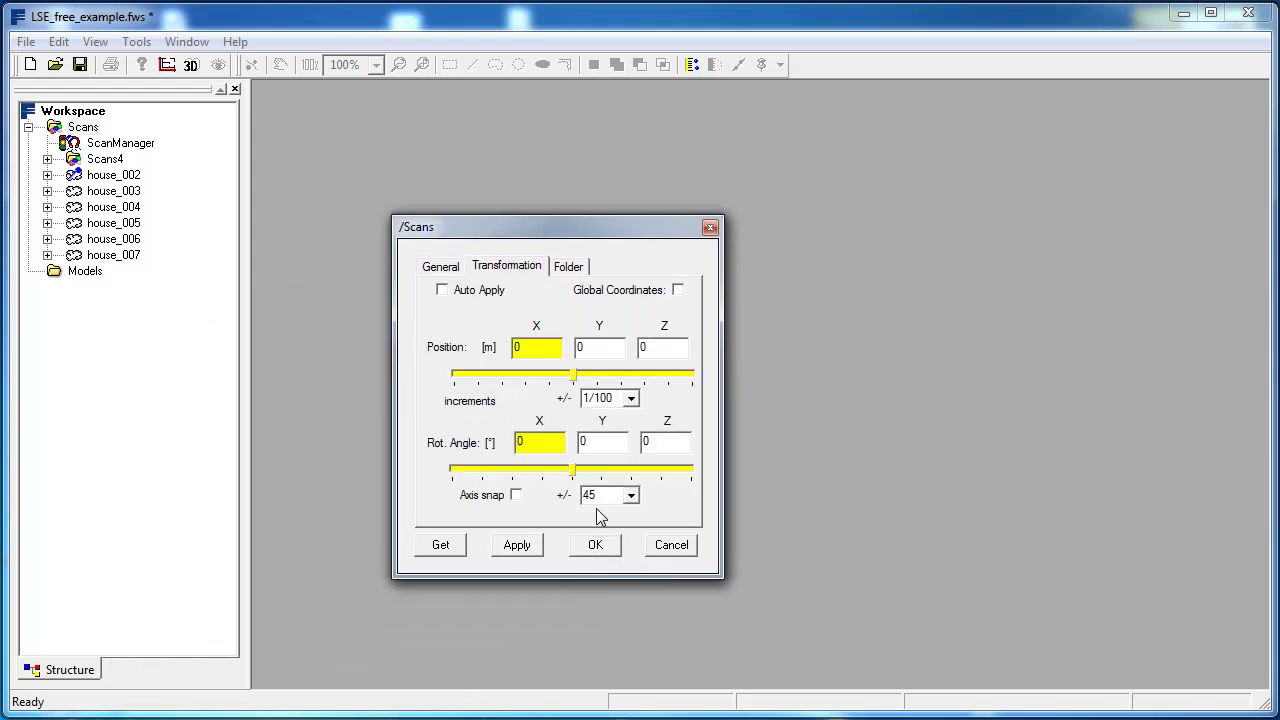
{"action": "left_click_drag", "start_coordinate": [667, 442], "coordinate": [637, 442]}
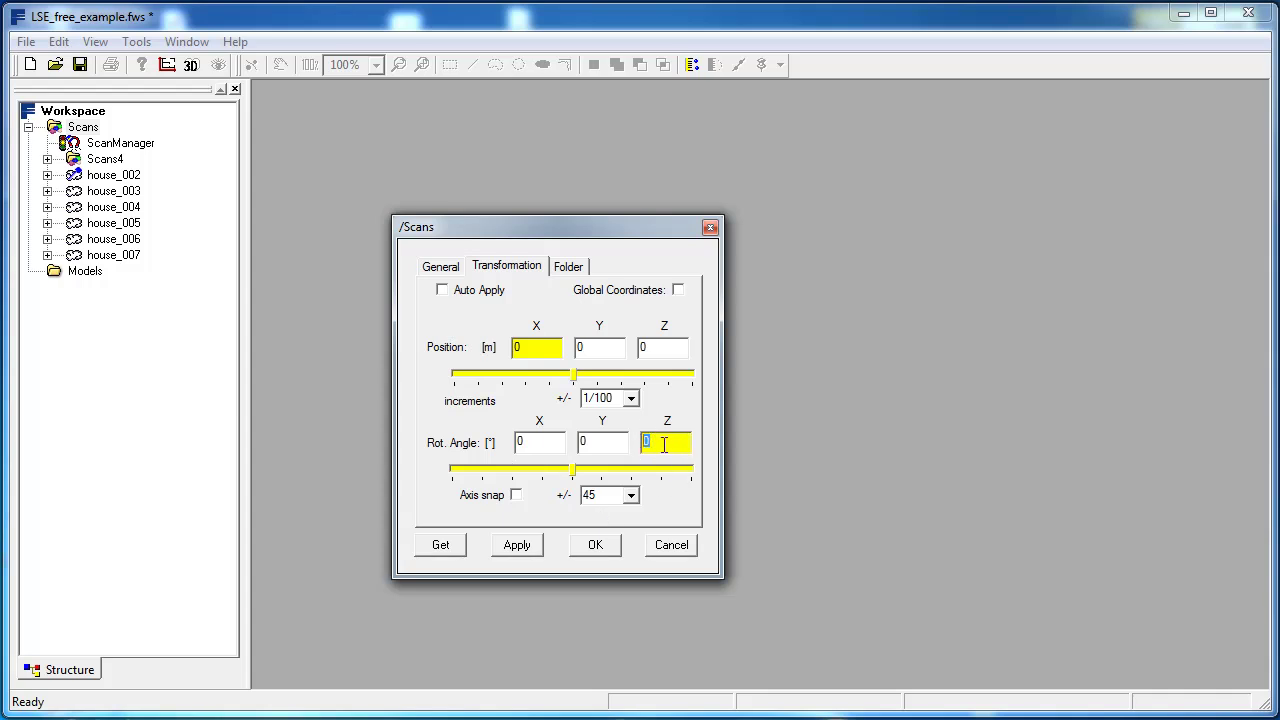
{"action": "type", "text": "-35"}
{"action": "left_click_drag", "start_coordinate": [680, 442], "coordinate": [594, 444]}
{"action": "left_click", "coordinate": [598, 550]}
{"action": "left_click", "coordinate": [81, 65]}
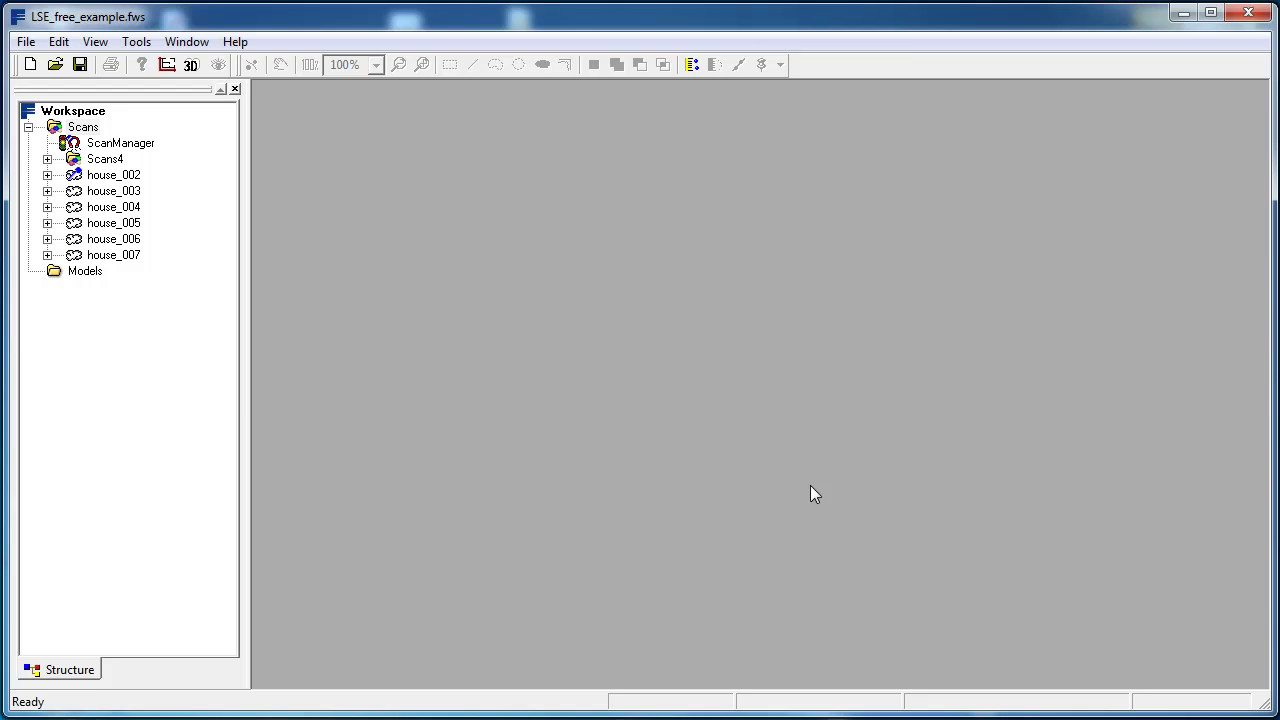
Back in SketchUp, import Layout.log from the Laserscanning-Europe-Demo folder into a fresh model.
{"action": "left_click", "coordinate": [818, 680]}
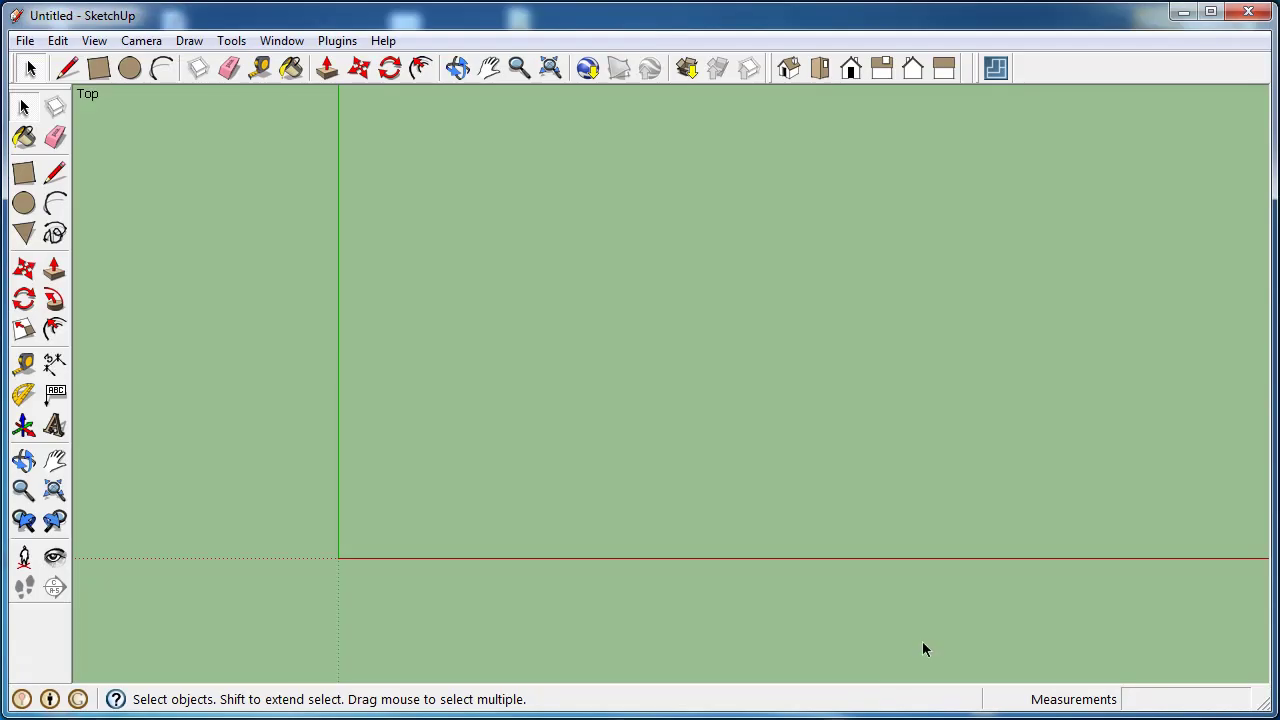
{"action": "left_click", "coordinate": [1000, 72]}
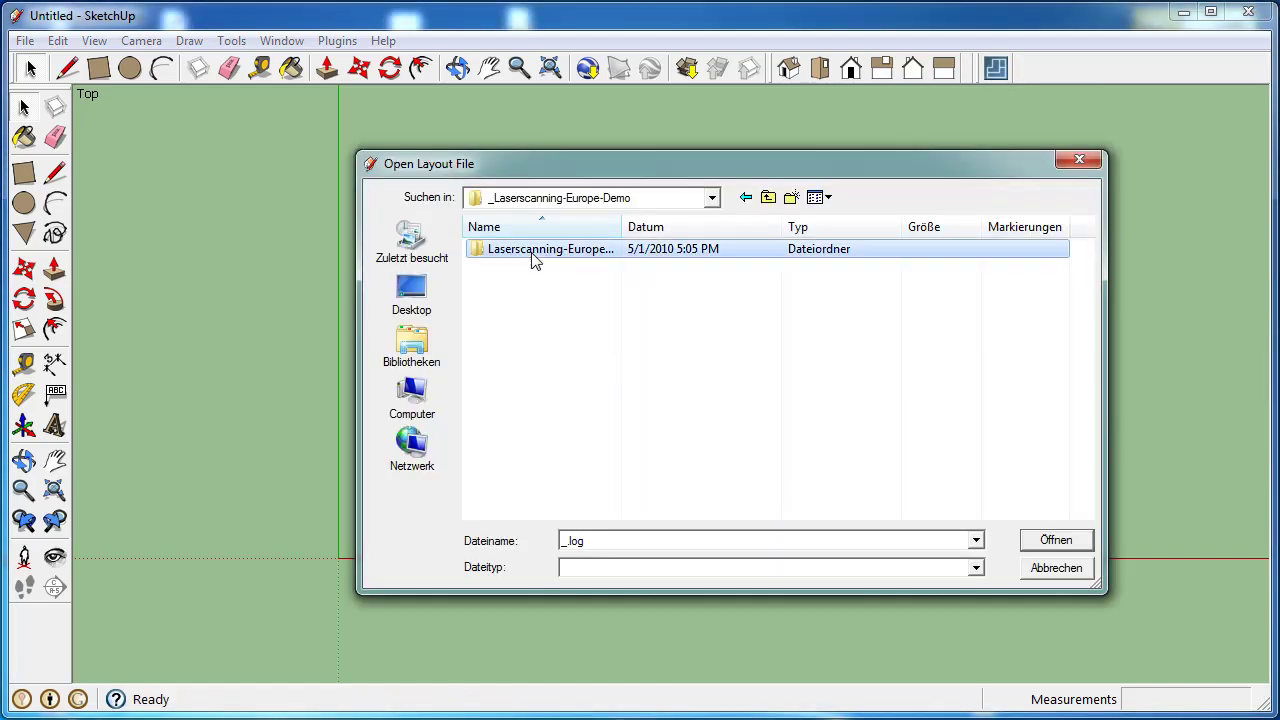
{"action": "double_click", "coordinate": [531, 250]}
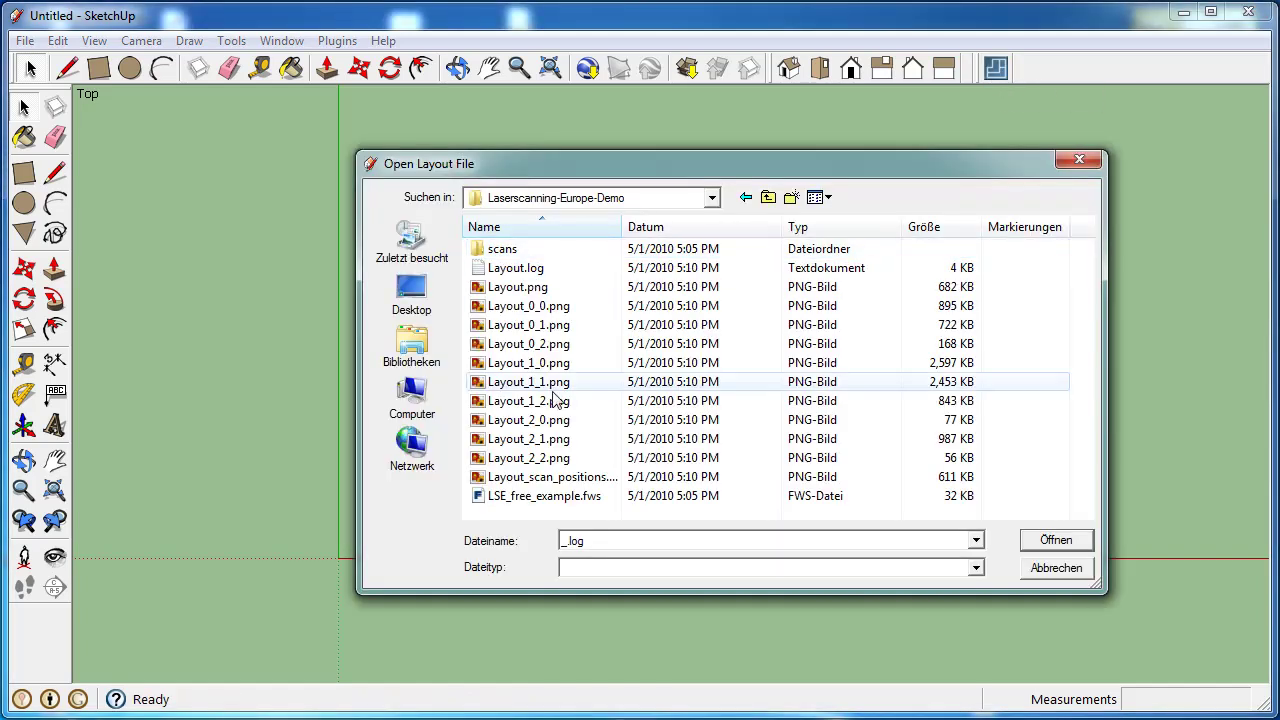
{"action": "left_click", "coordinate": [518, 268]}
{"action": "left_click", "coordinate": [1042, 547]}
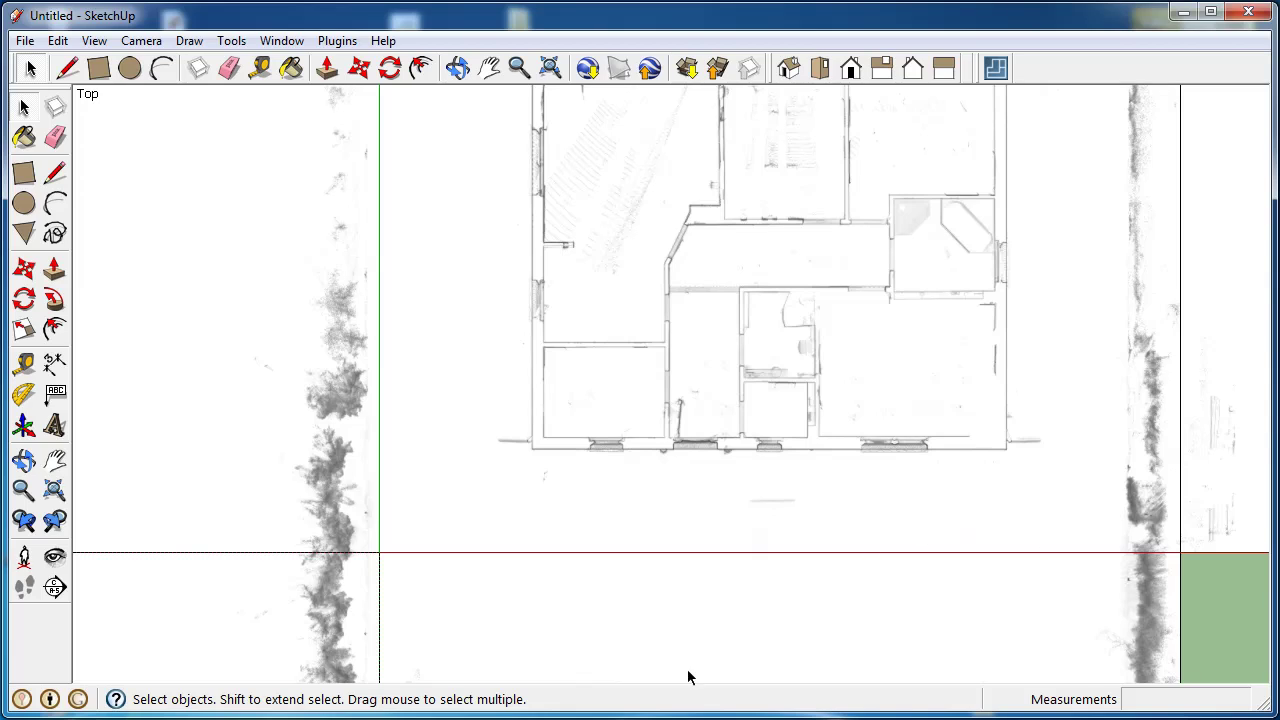
Place guides 2.58 m above the red axis and 3.79 m right of the green axis at the corner.
{"action": "left_click", "coordinate": [24, 364]}
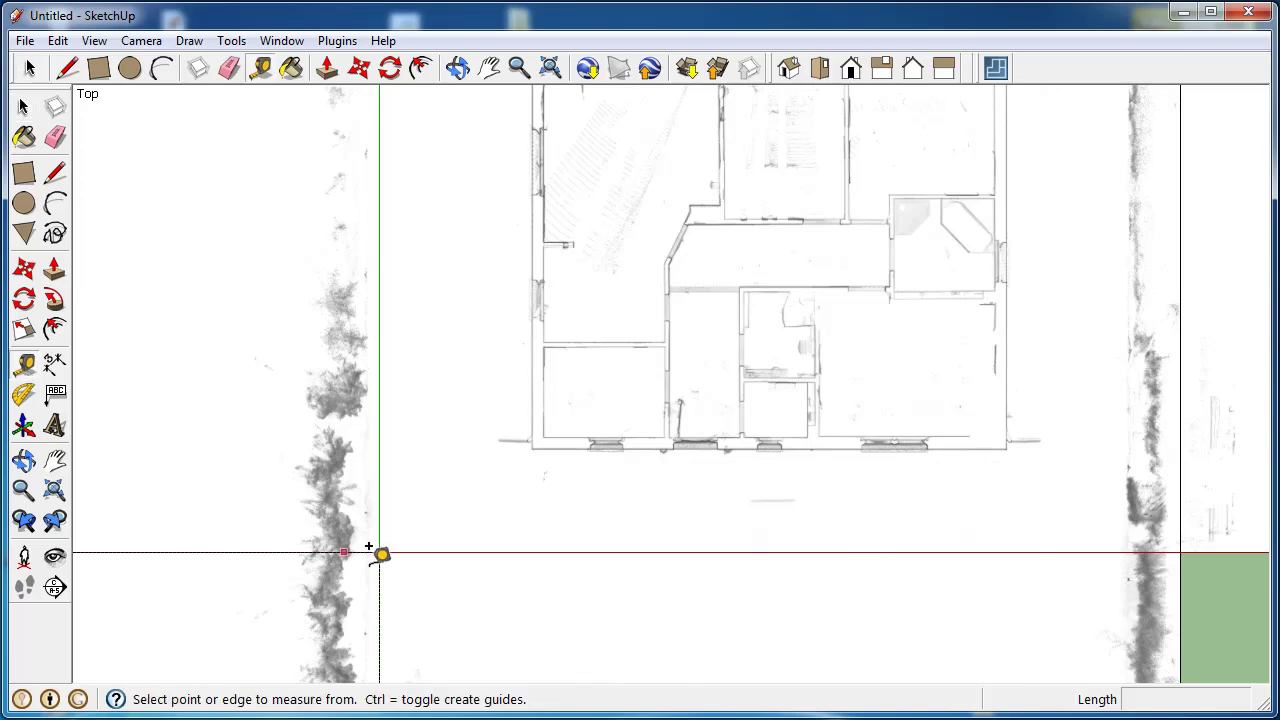
{"action": "scroll", "coordinate": [553, 545], "scroll_direction": "up", "scroll_amount": 5}
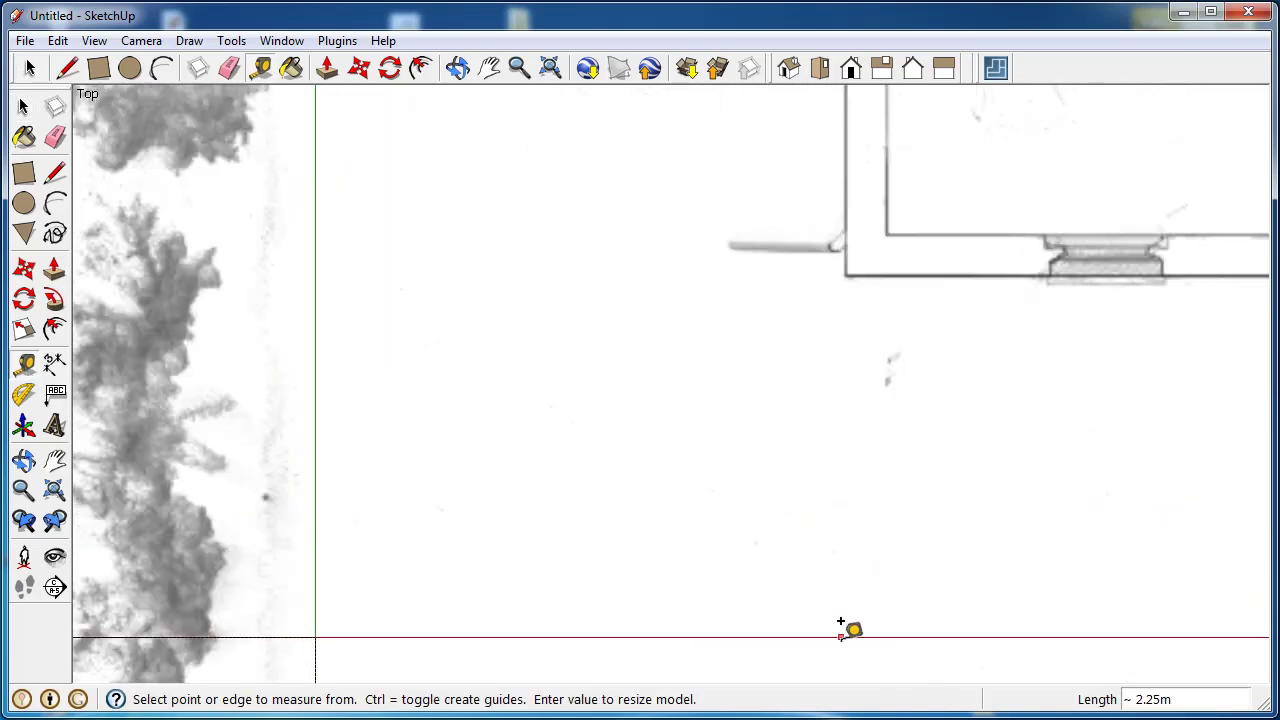
{"action": "left_click", "coordinate": [845, 636]}
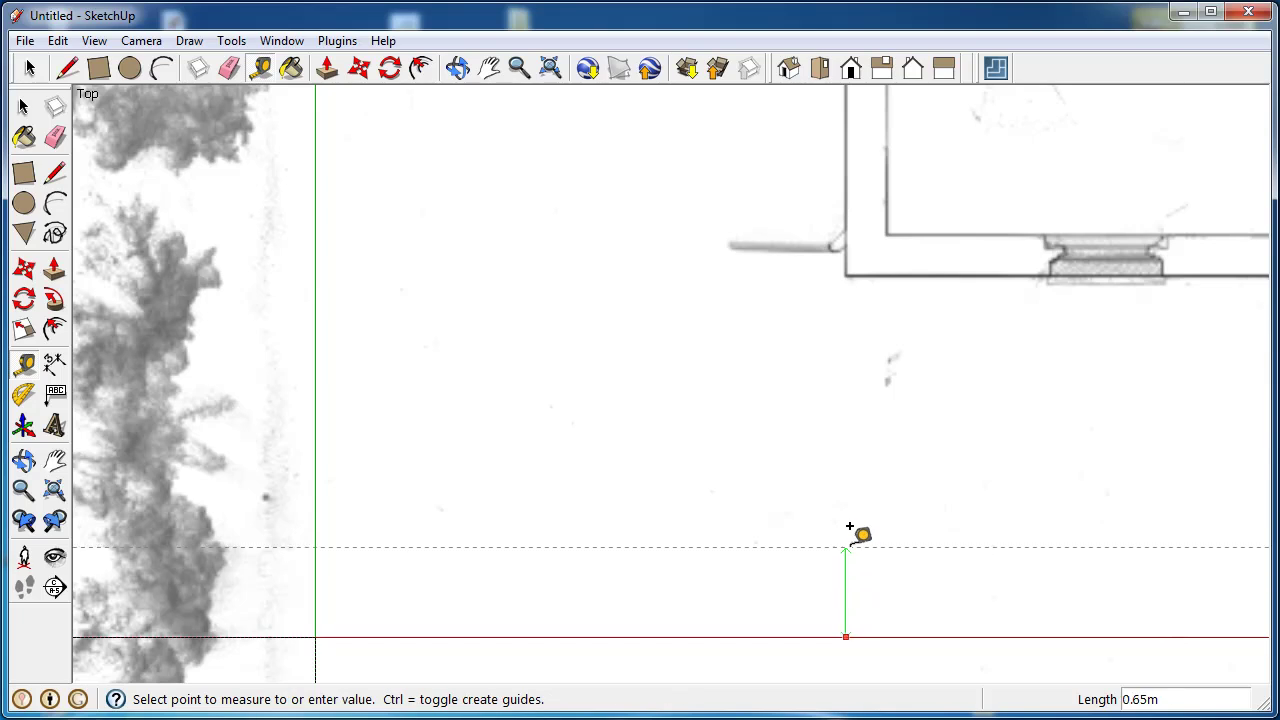
{"action": "left_click", "coordinate": [830, 257]}
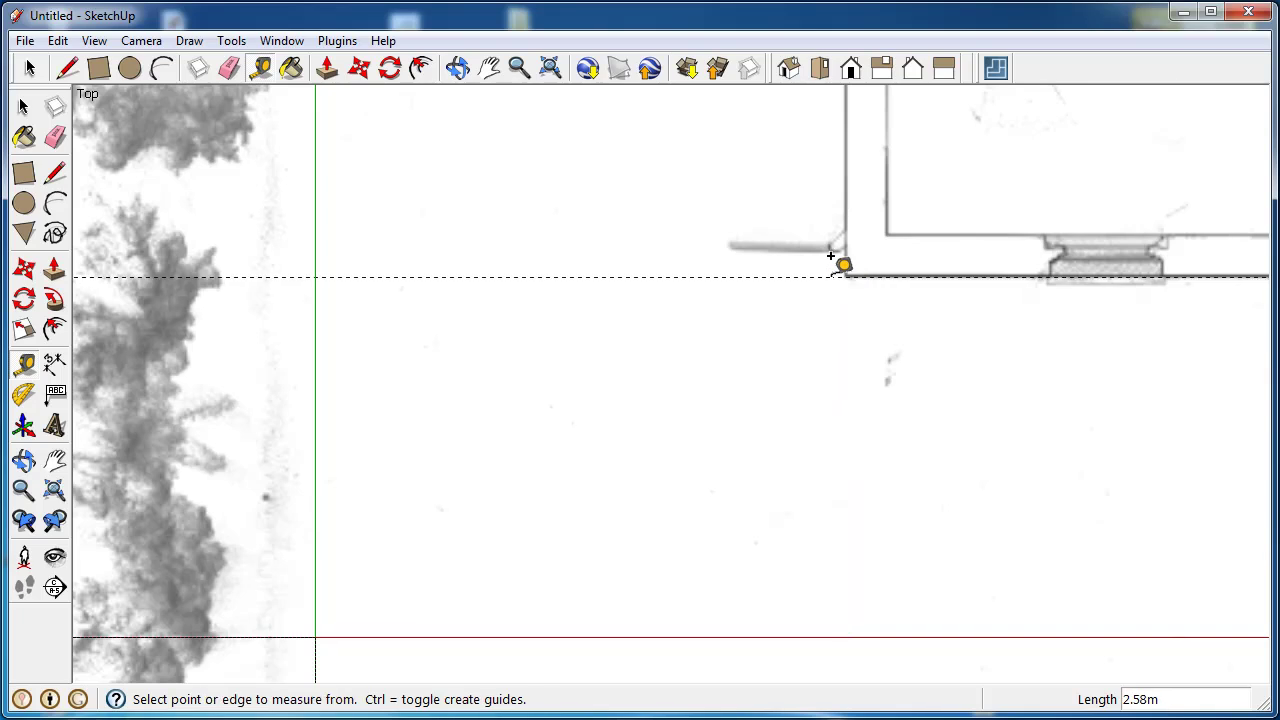
{"action": "left_click", "coordinate": [314, 322]}
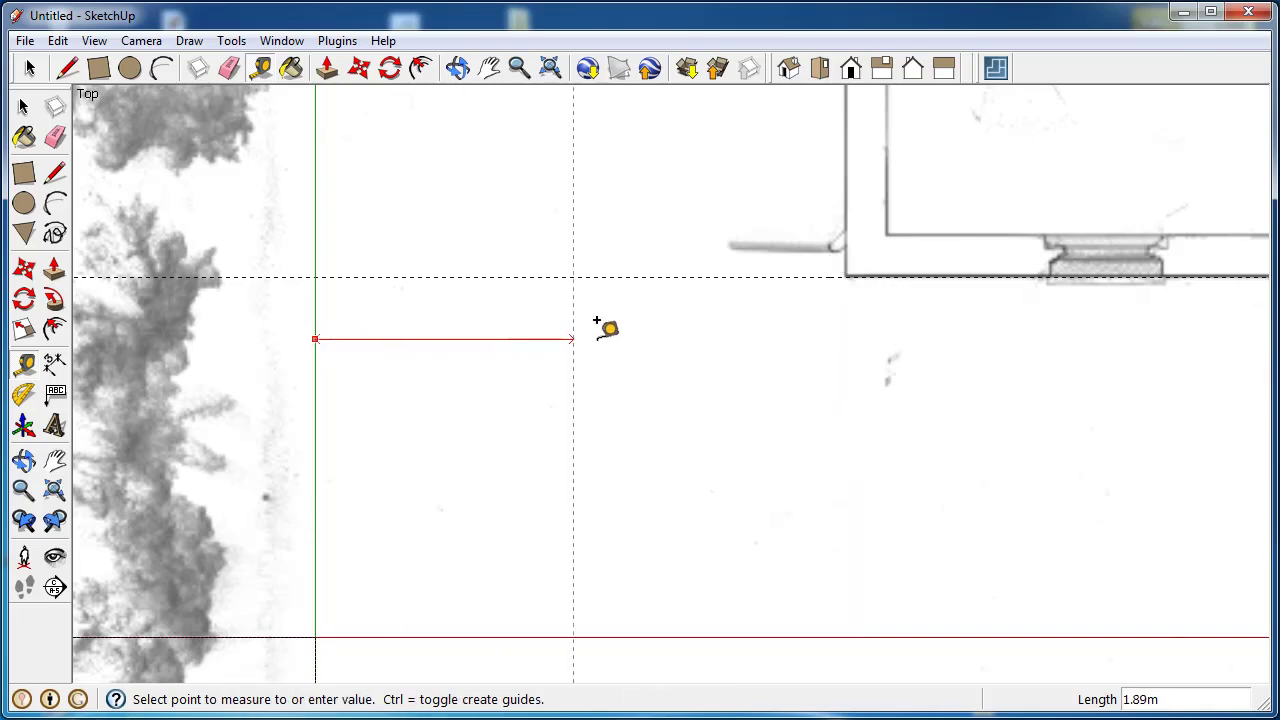
{"action": "left_click", "coordinate": [845, 345]}
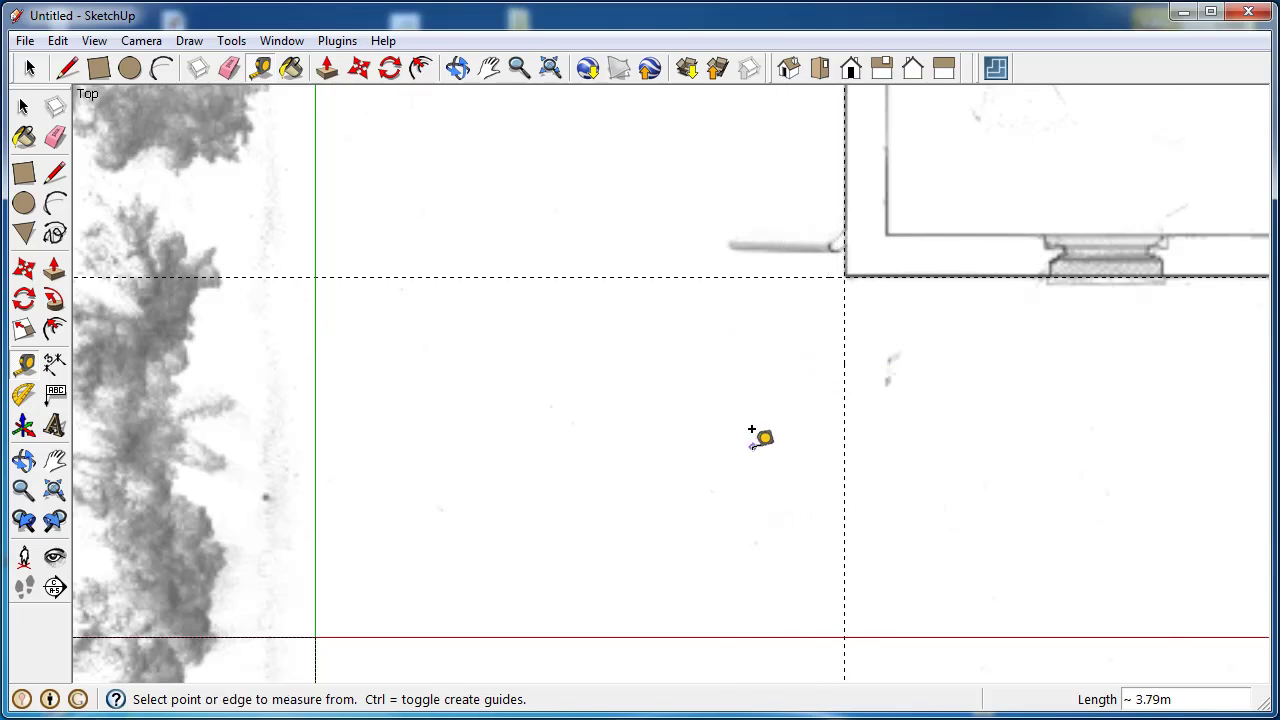
Dimension the corner's offsets: 2.58 m to the red axis and 3.79 m to the green axis.
{"action": "left_click", "coordinate": [54, 363]}
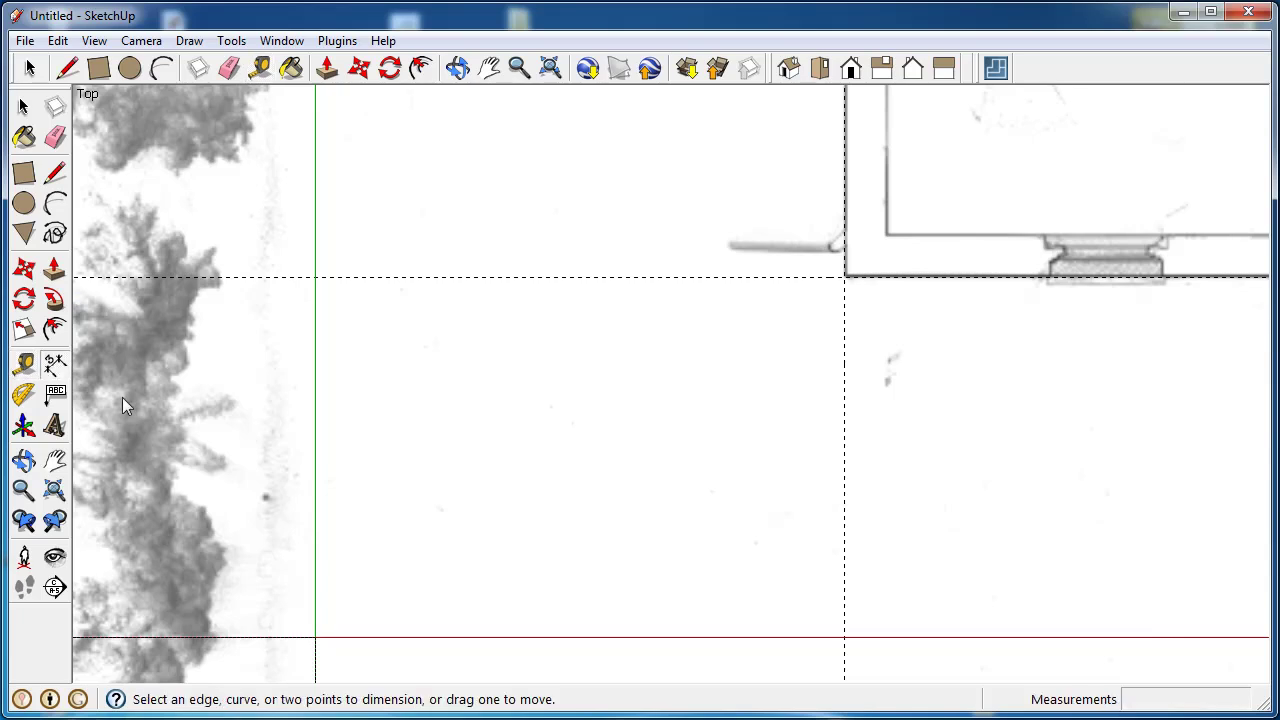
{"action": "left_click", "coordinate": [845, 278]}
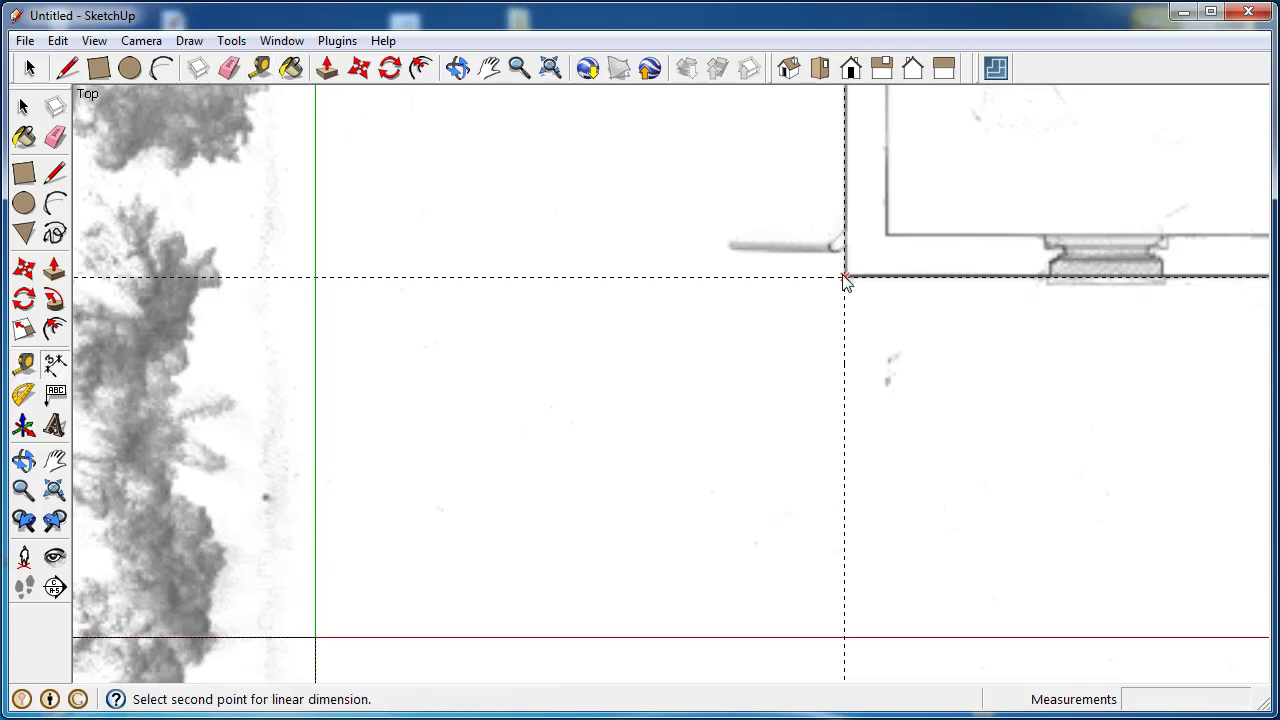
{"action": "left_click", "coordinate": [845, 637]}
{"action": "left_click", "coordinate": [773, 632]}
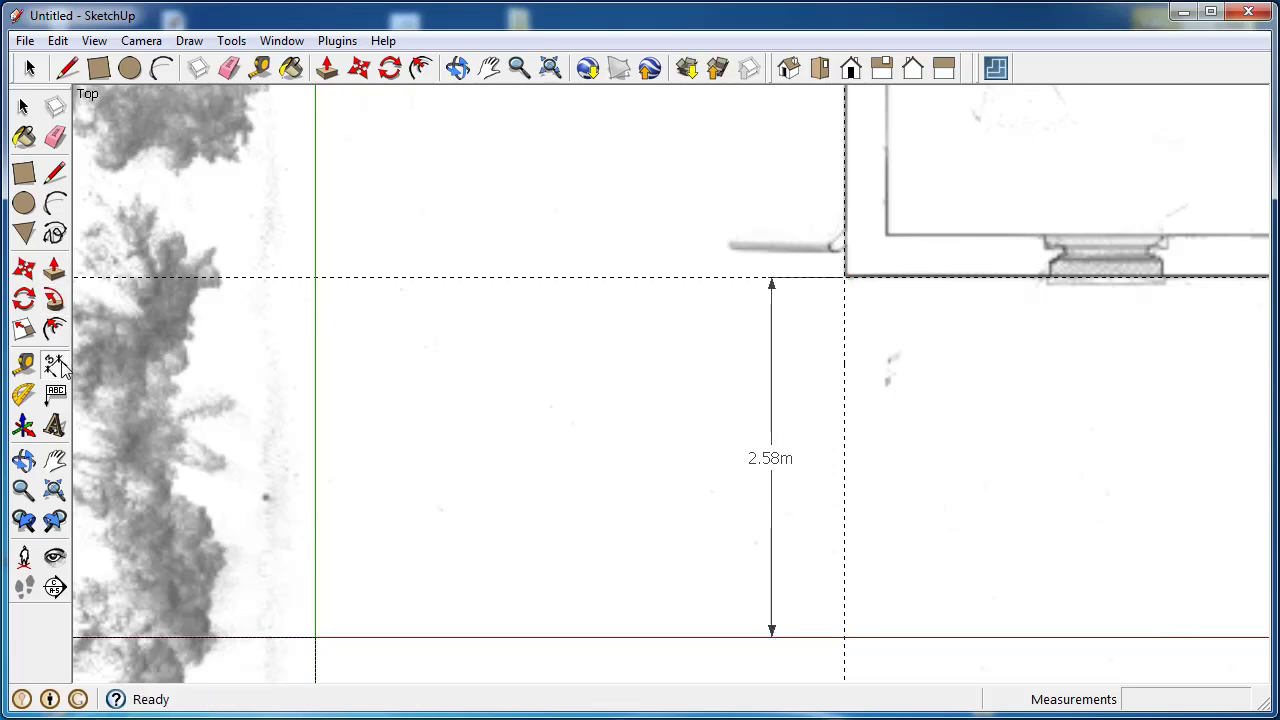
{"action": "left_click", "coordinate": [316, 278]}
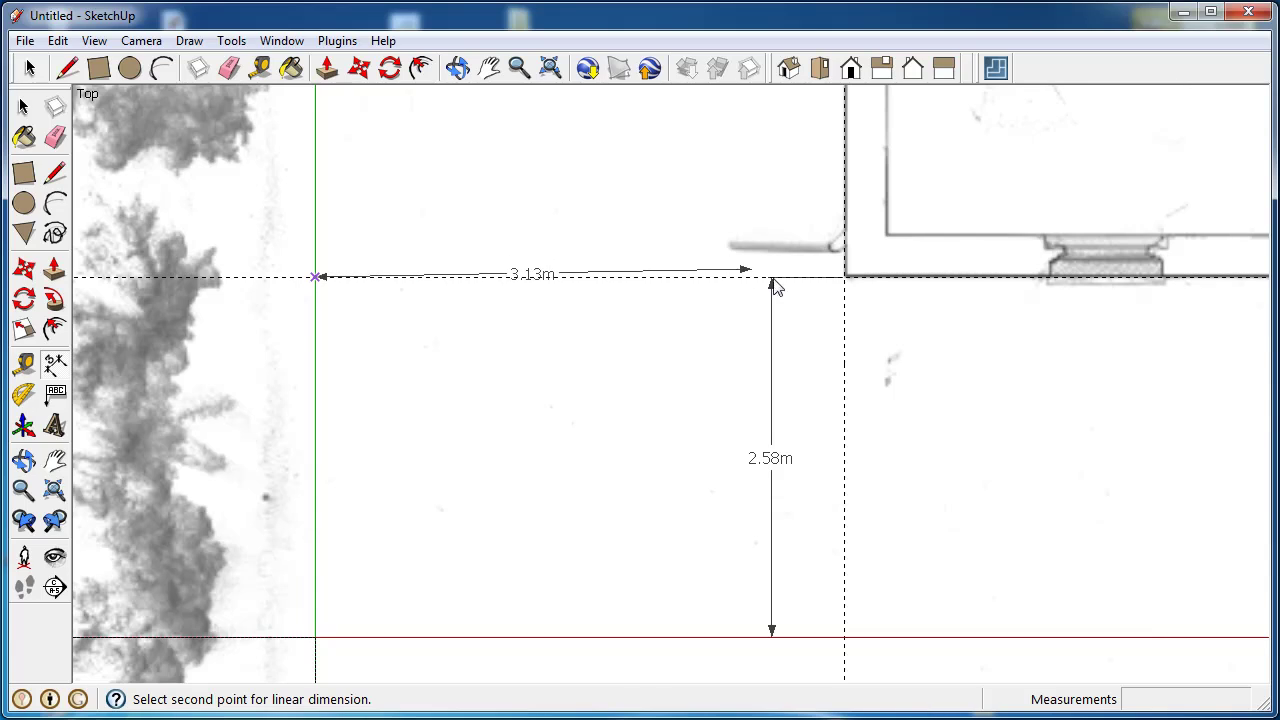
{"action": "left_click", "coordinate": [845, 280]}
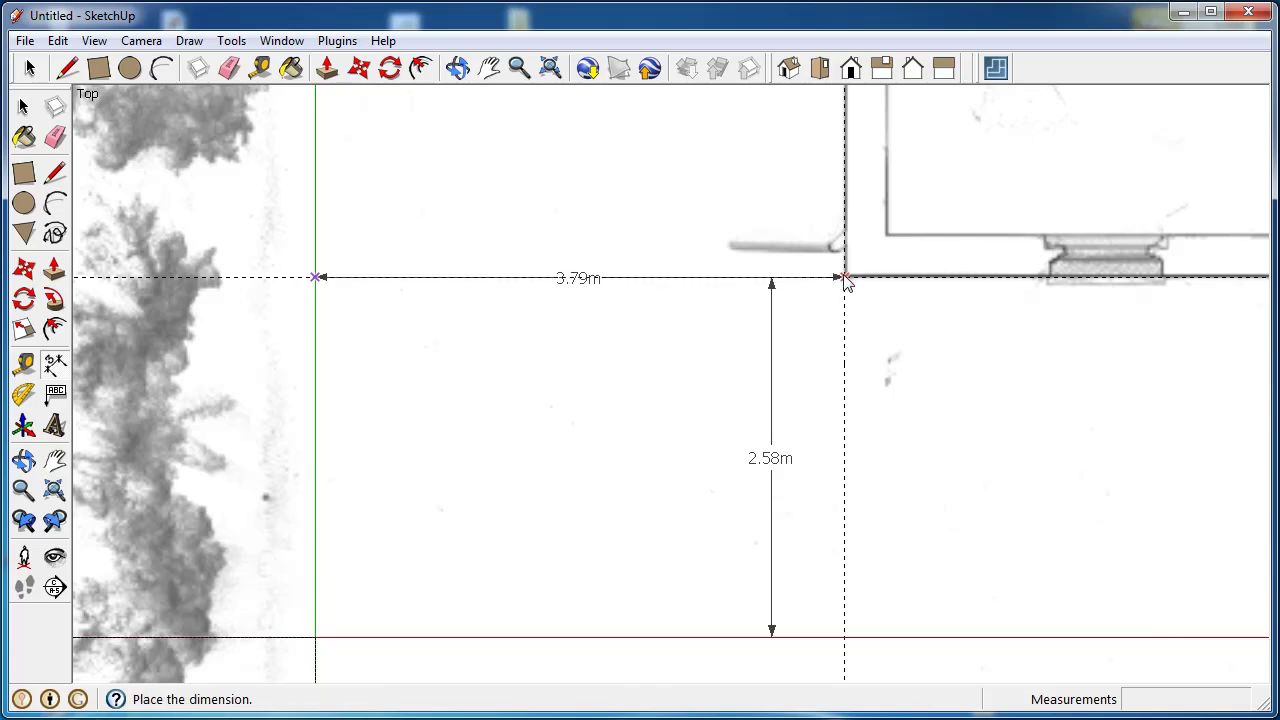
{"action": "left_click", "coordinate": [838, 218]}
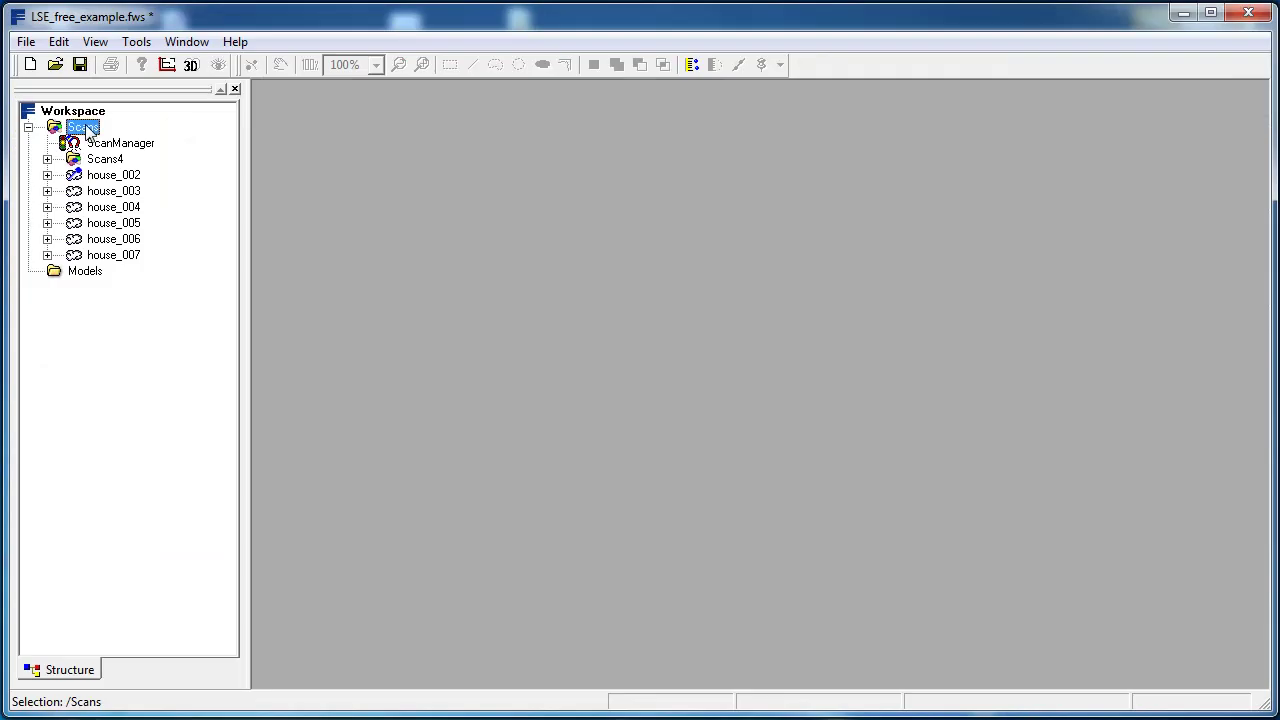
Open the Scans folder's Transformation properties, with Z rotation at 325.
{"action": "right_click", "coordinate": [84, 127]}
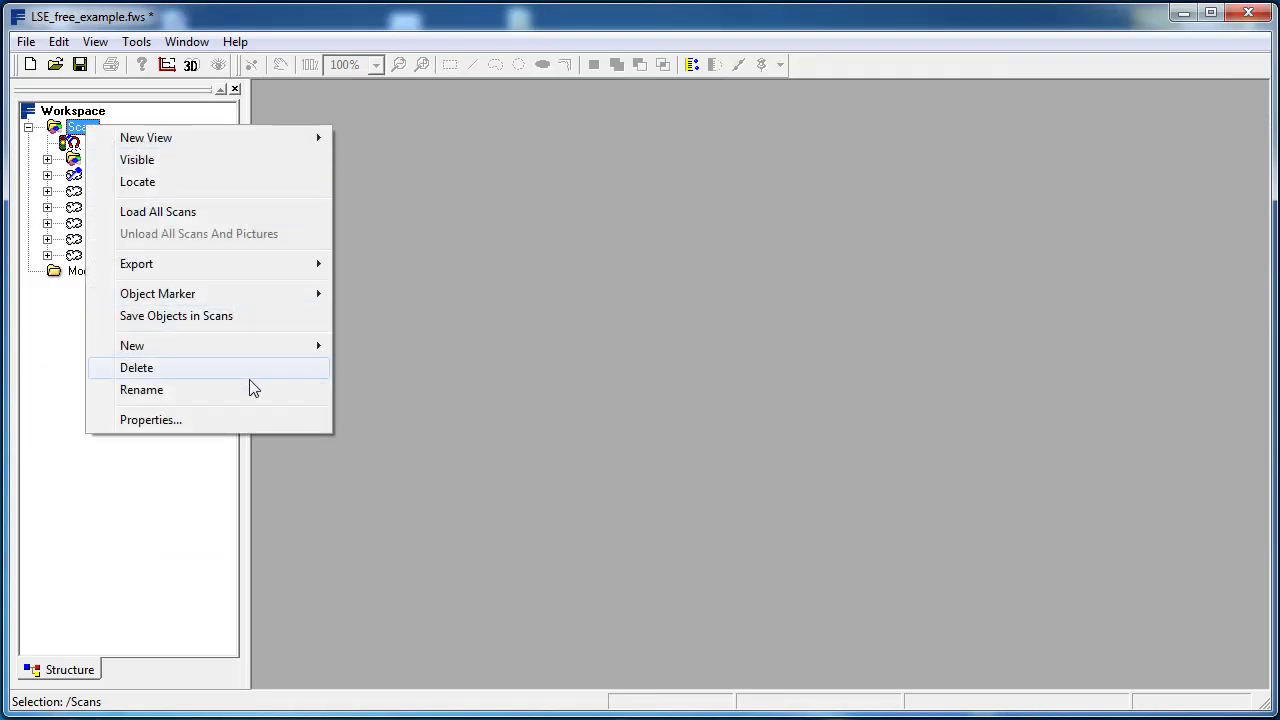
{"action": "left_click", "coordinate": [250, 421]}
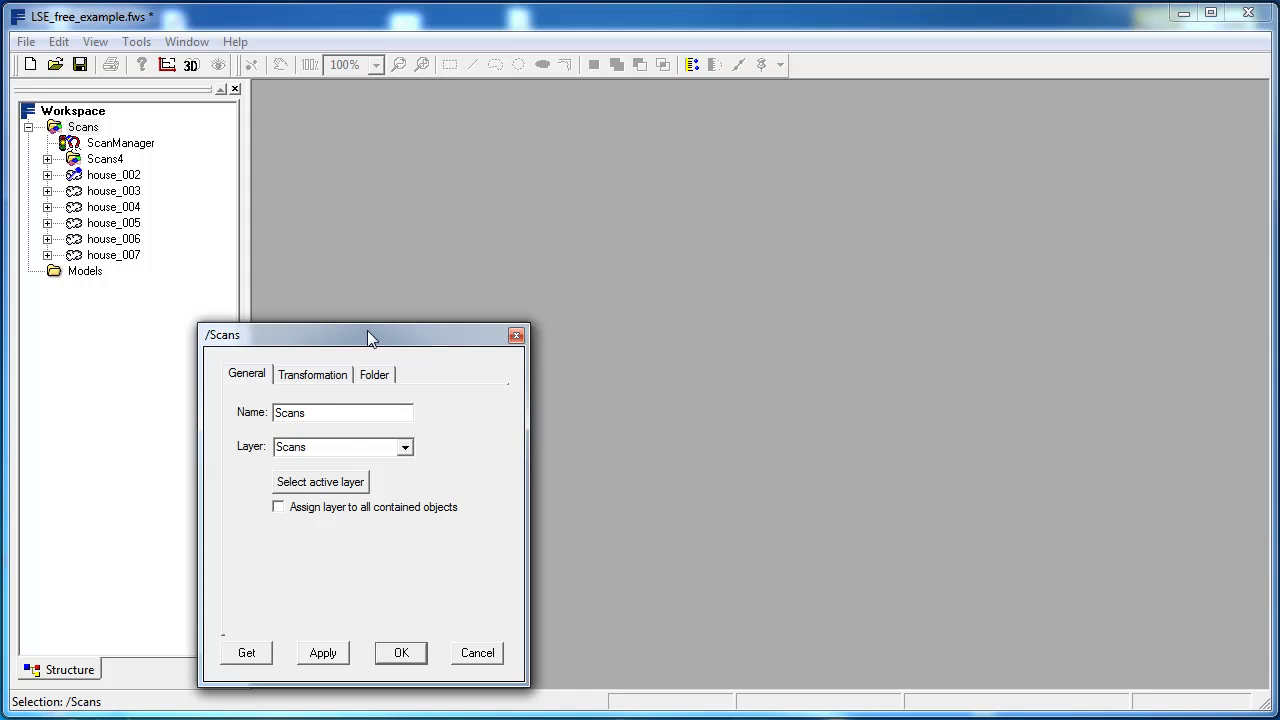
{"action": "left_click_drag", "start_coordinate": [368, 336], "coordinate": [623, 236]}
{"action": "left_click", "coordinate": [592, 279]}
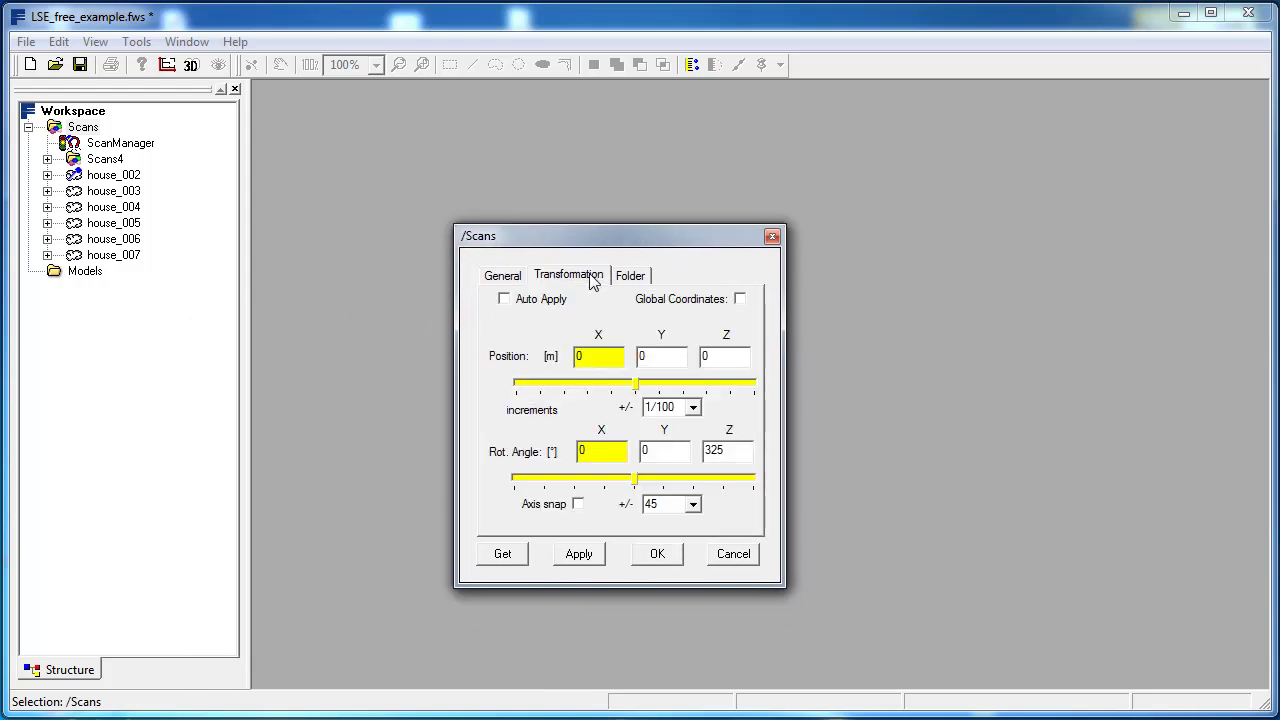
{"action": "double_click", "coordinate": [733, 451]}
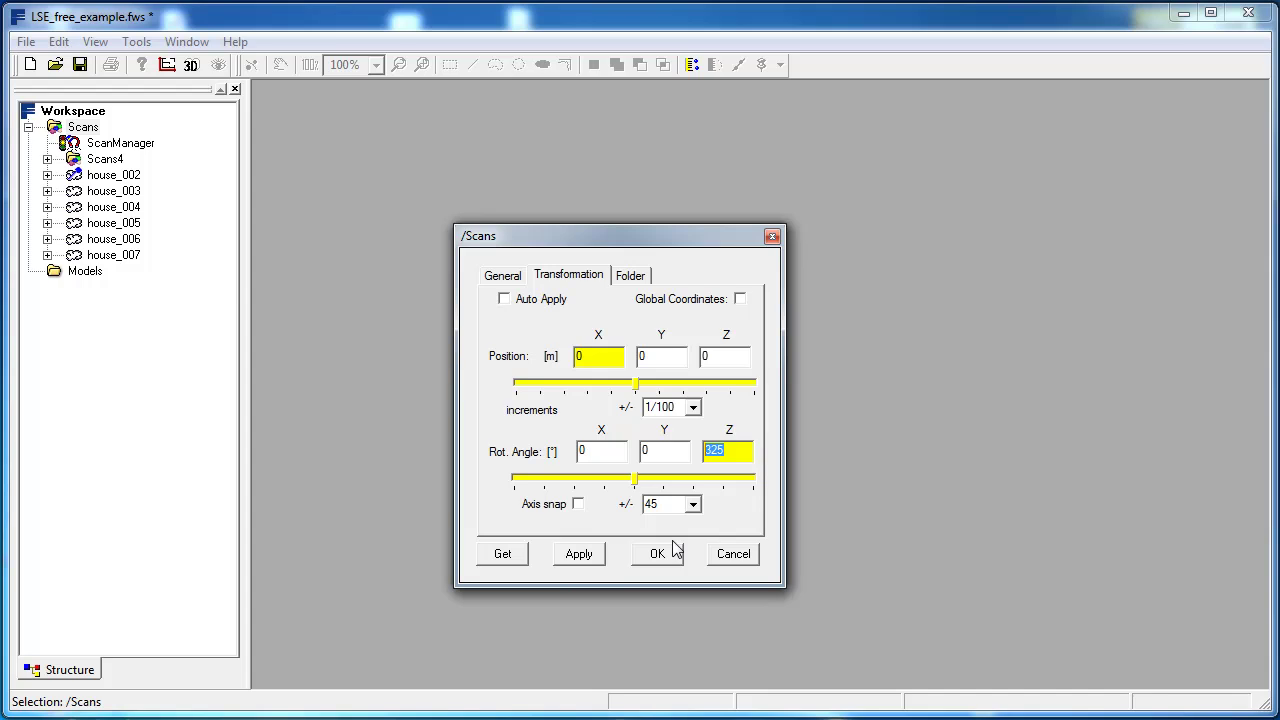
Set the Scans position to X -3.79 and Y -2.58, confirm, and save the workspace.
{"action": "left_click", "coordinate": [592, 359]}
{"action": "double_click", "coordinate": [586, 357]}
{"action": "type", "text": "-3.79"}
{"action": "key", "text": "Tab"}
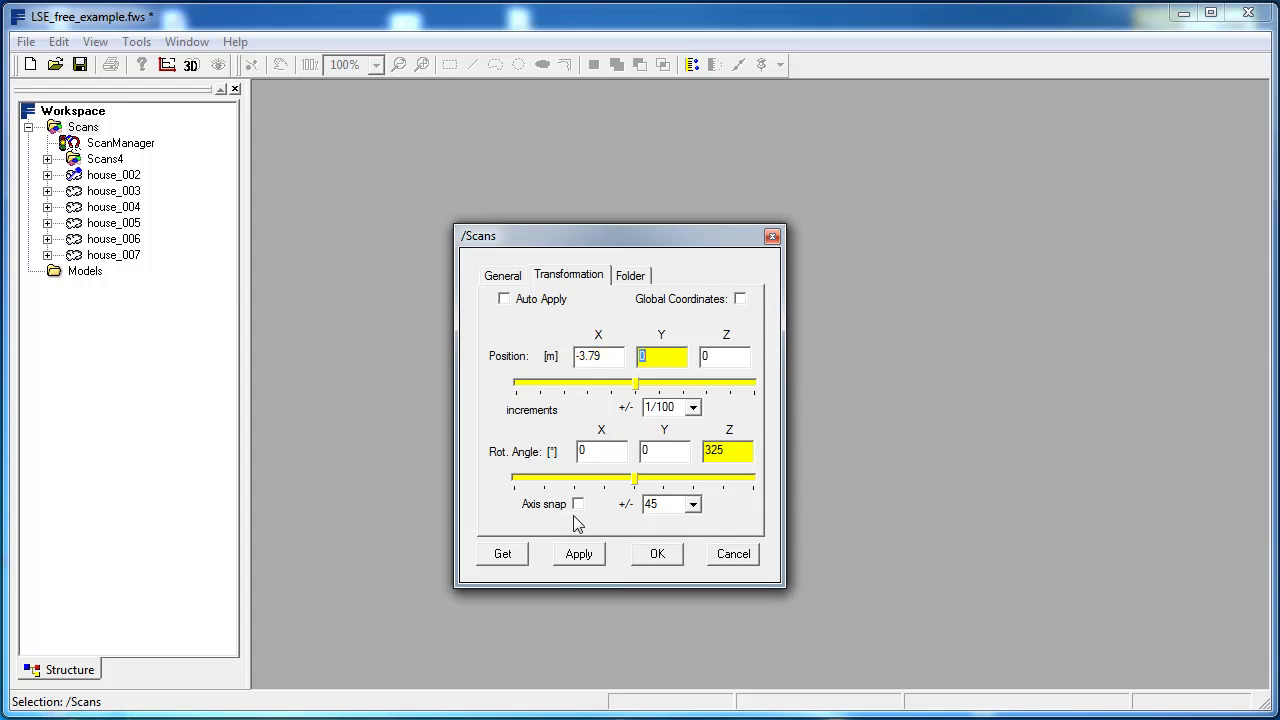
{"action": "type", "text": "-2"}
{"action": "type", "text": "8"}
{"action": "left_click", "coordinate": [674, 561]}
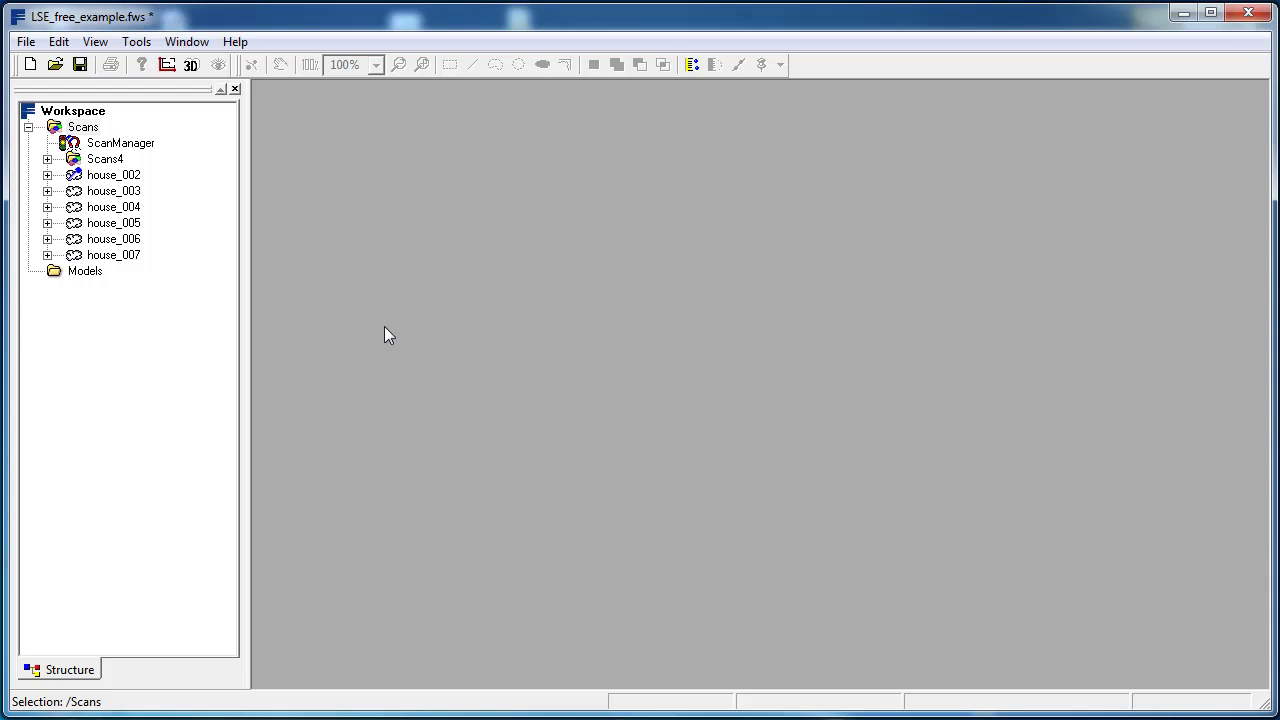
{"action": "left_click", "coordinate": [81, 66]}
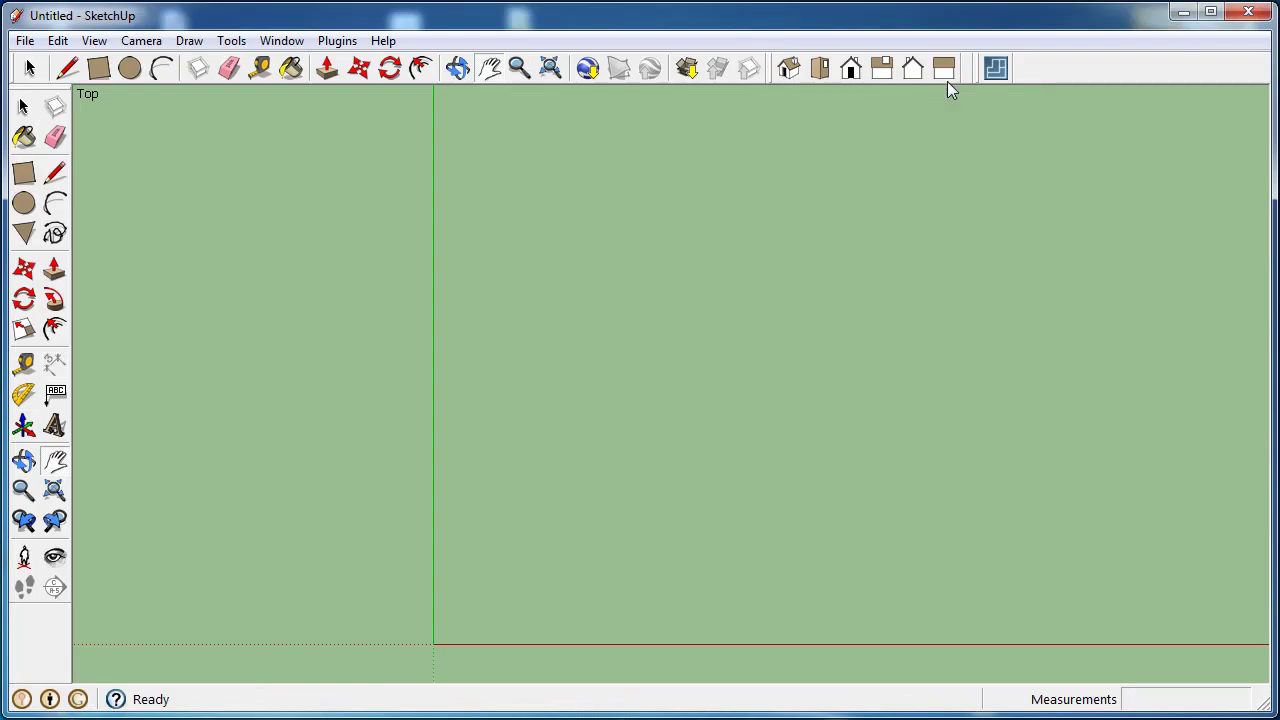
Re-import the updated Layout.log from Laserscanning-Europe-Demo into the untitled SketchUp model.
{"action": "left_click", "coordinate": [995, 68]}
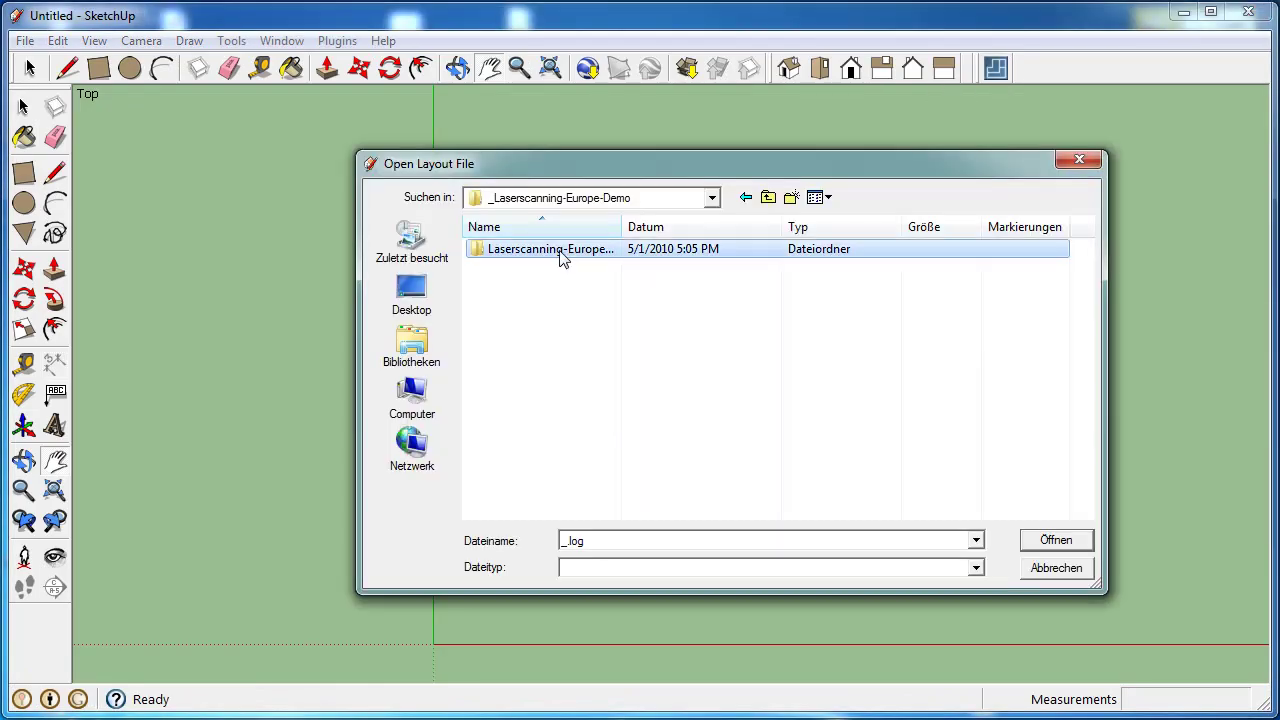
{"action": "double_click", "coordinate": [530, 250]}
{"action": "left_click", "coordinate": [530, 269]}
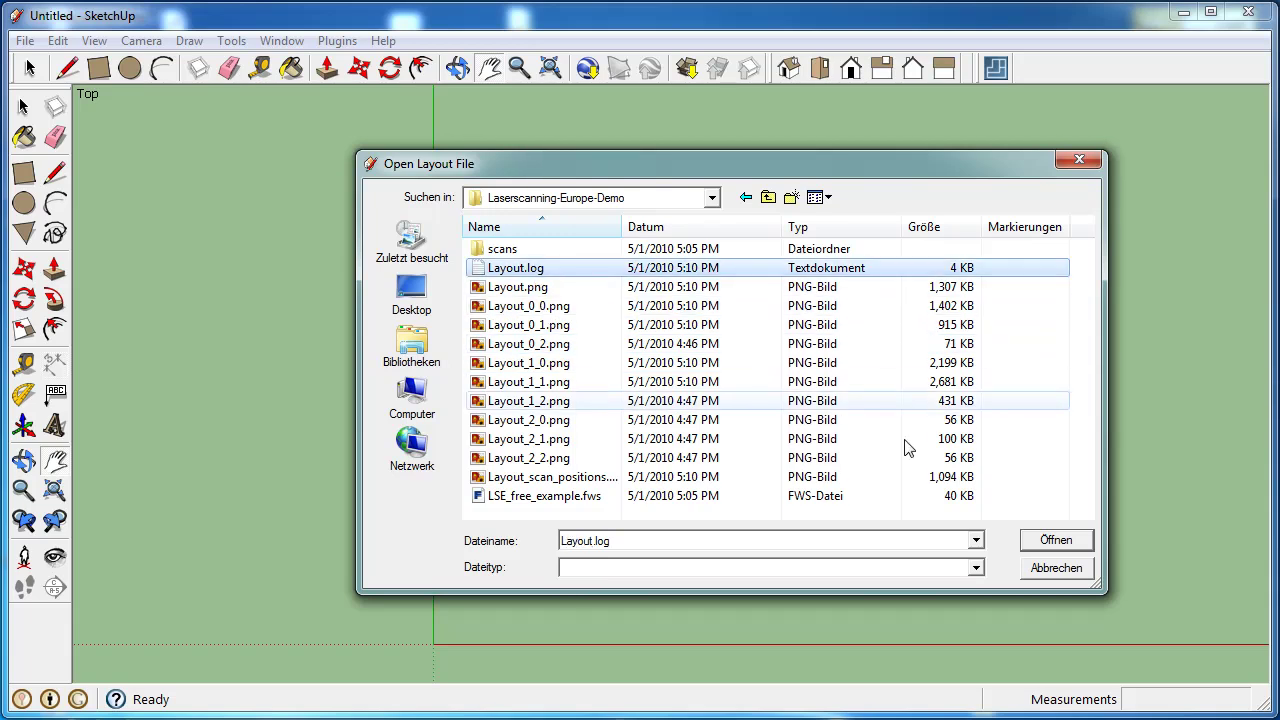
{"action": "left_click", "coordinate": [1035, 540]}
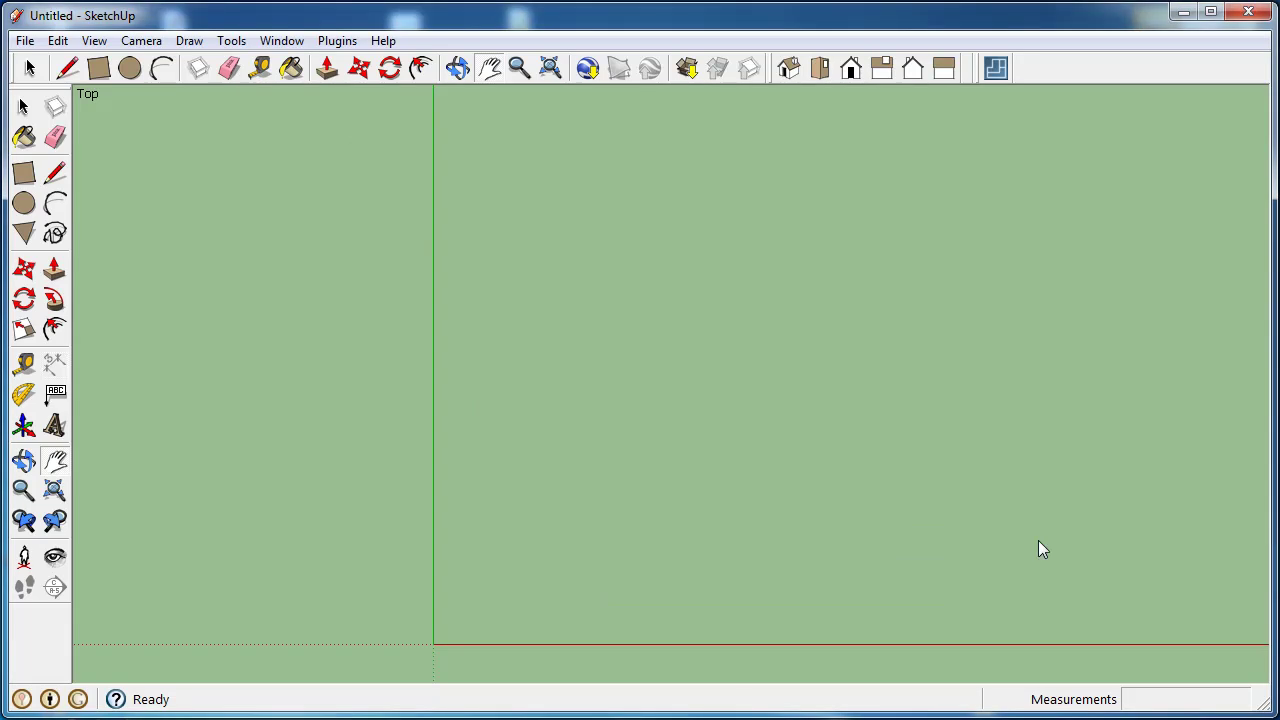